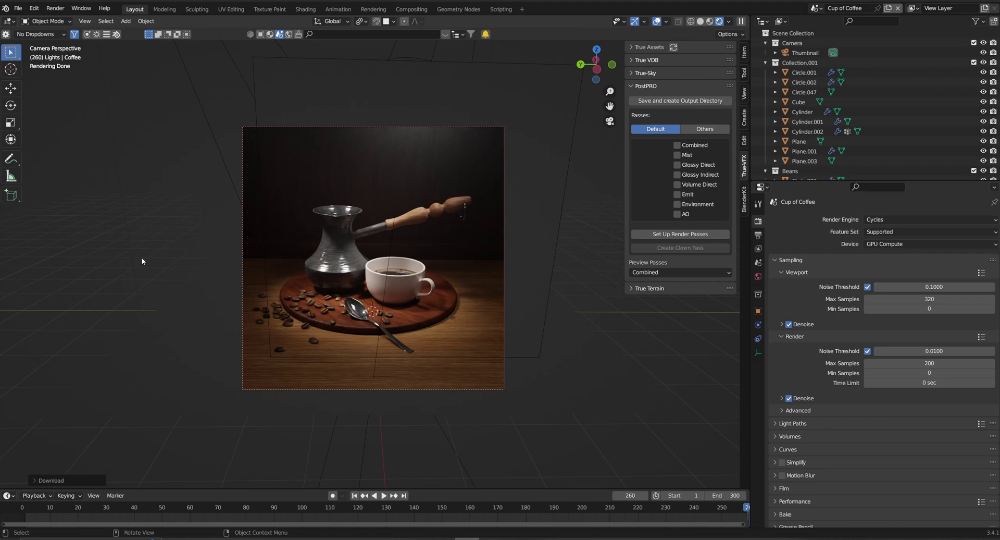
# Open Preferences on the Add-ons page and expand the Render: PostPRO entry's details.
pyautogui.click(36, 9)
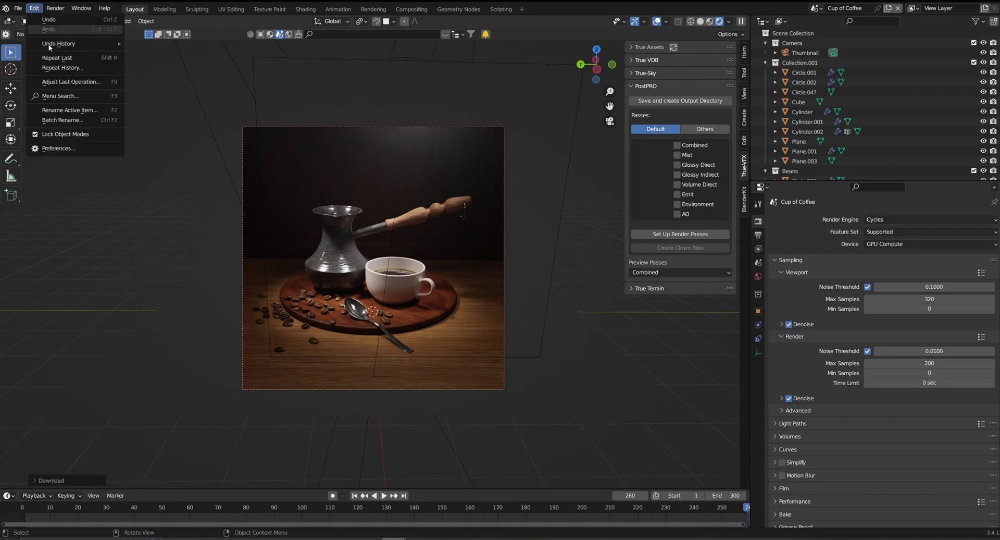
pyautogui.click(67, 147)
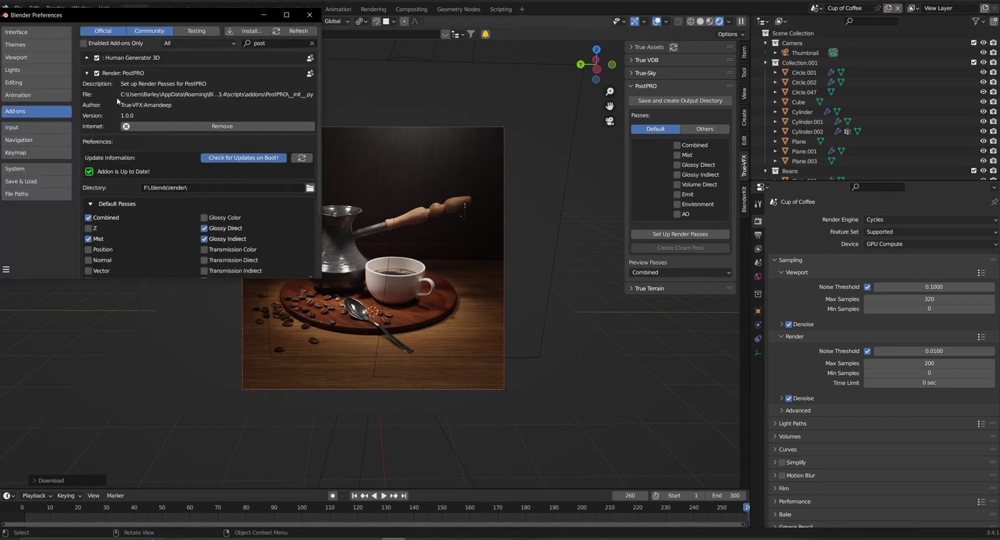
pyautogui.click(87, 73)
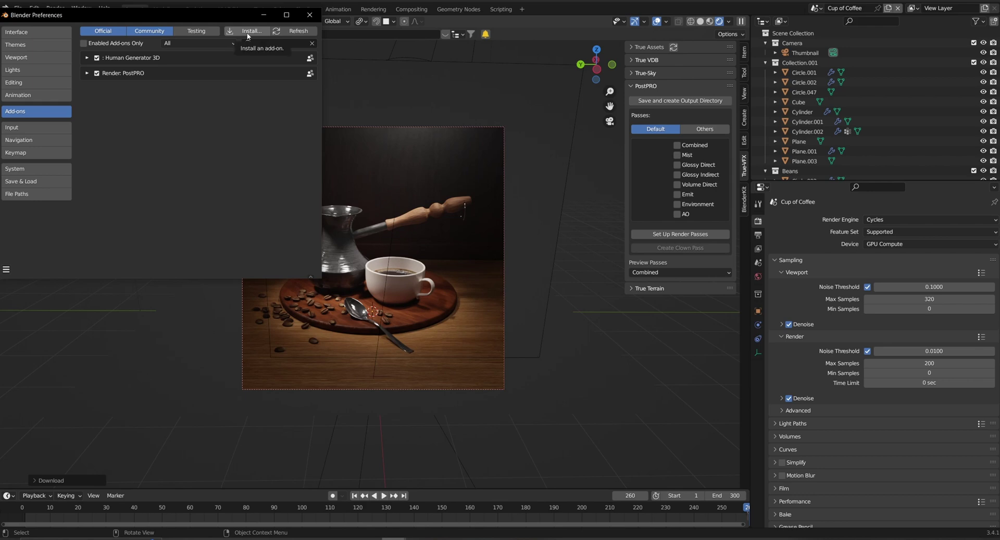
pyautogui.click(87, 73)
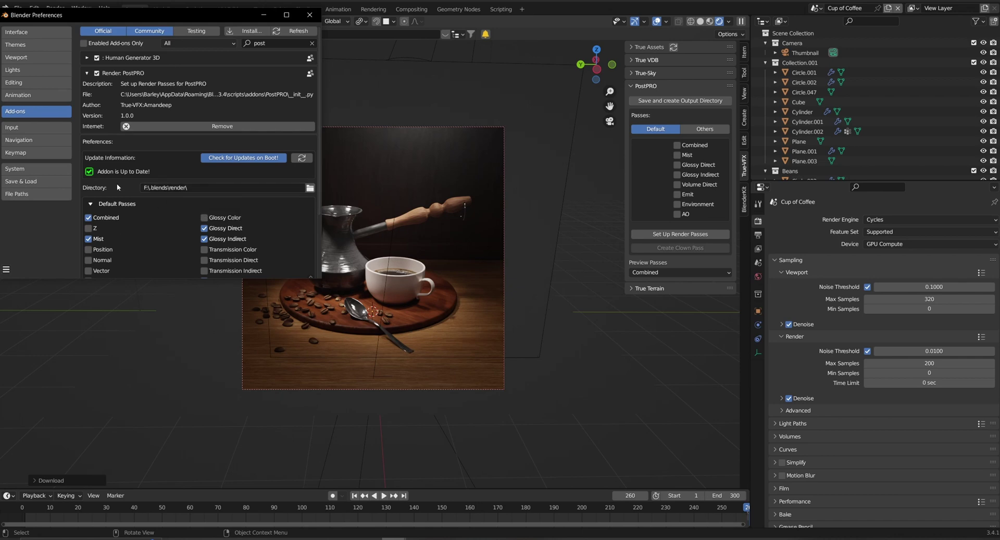
# Keep F:\.blends\render\ as the PostPRO output directory.
pyautogui.click(310, 188)
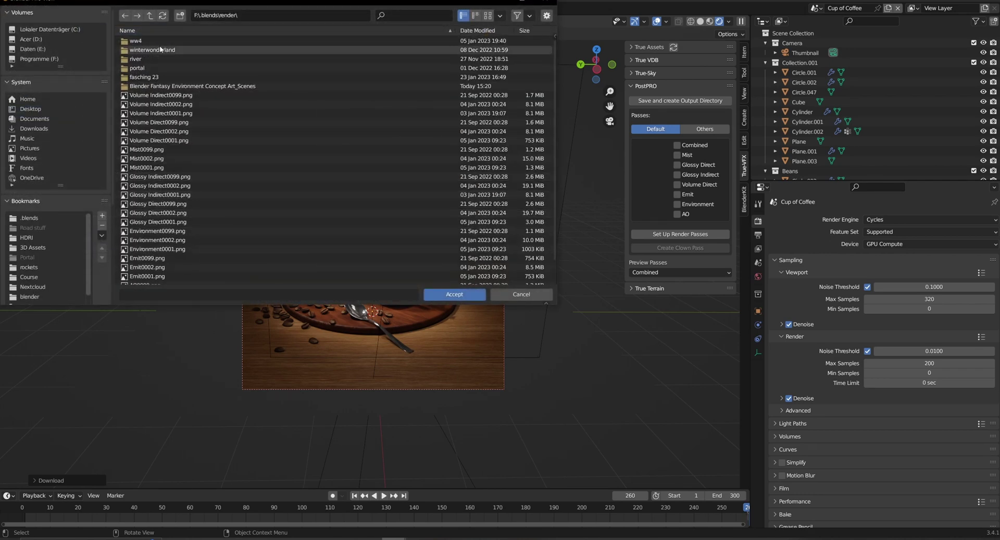
pyautogui.click(444, 300)
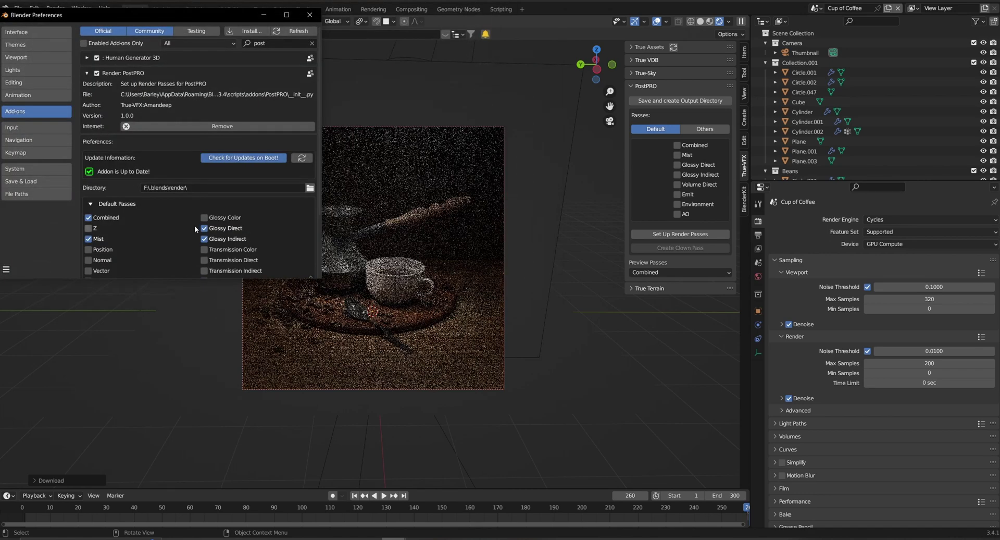
pyautogui.scroll(-4, 182, 211)
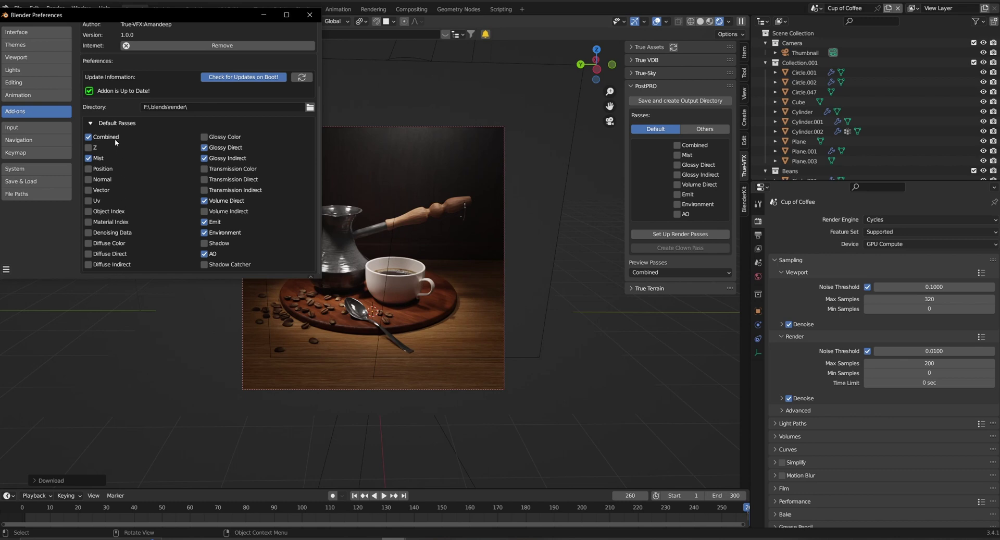
# Save the preferences from the Preferences hamburger menu.
pyautogui.click(6, 269)
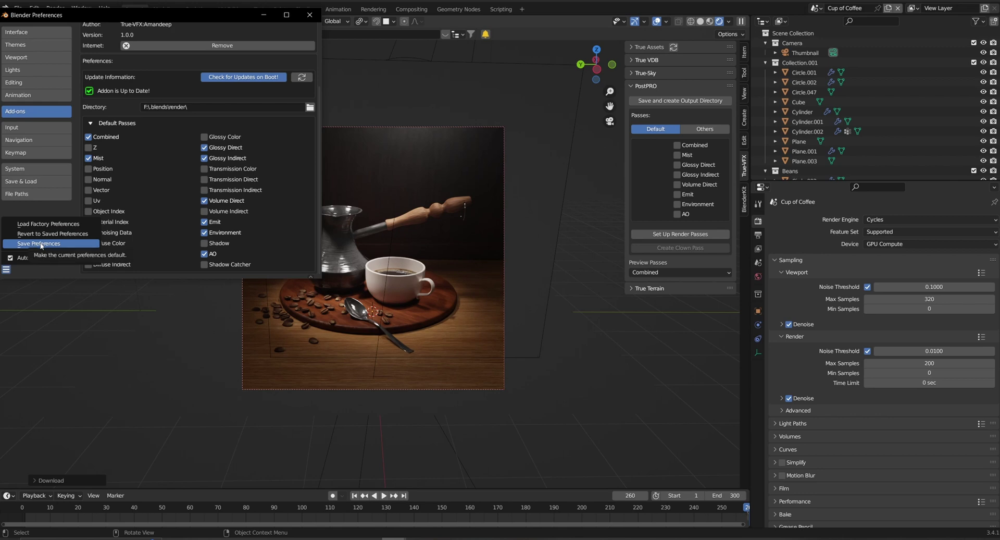
pyautogui.click(41, 244)
pyautogui.click(7, 269)
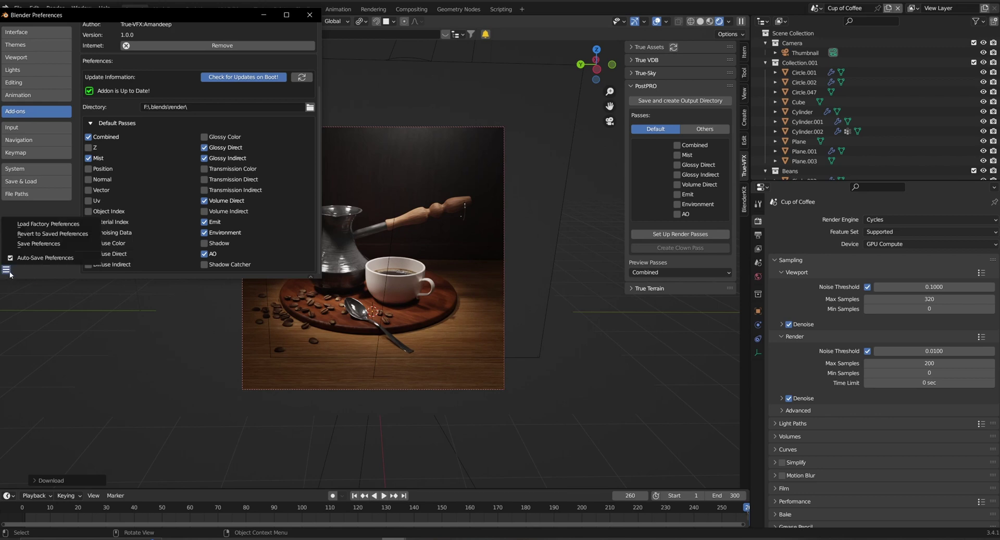
pyautogui.click(57, 248)
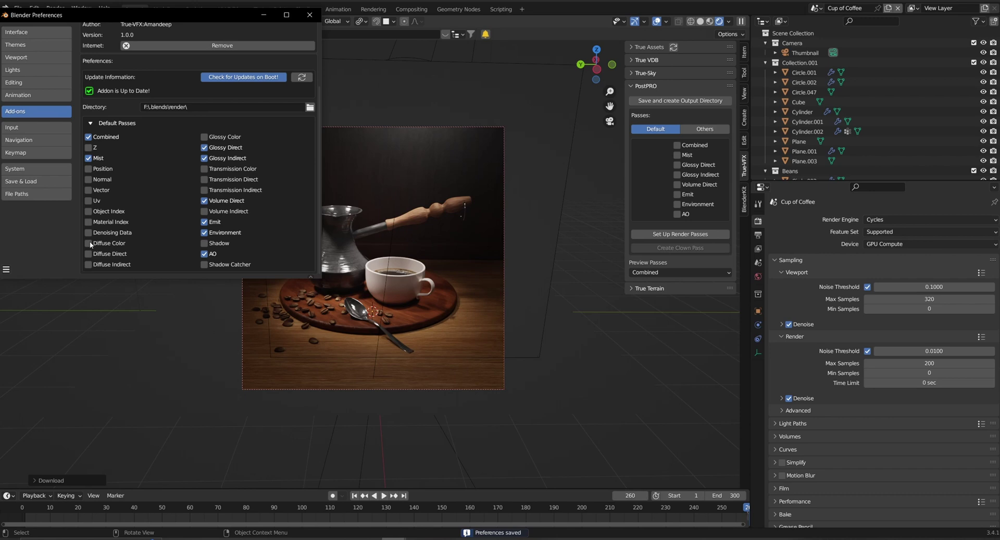
# Close Preferences, then collapse and re-expand the PostPRO sidebar panel.
pyautogui.click(310, 14)
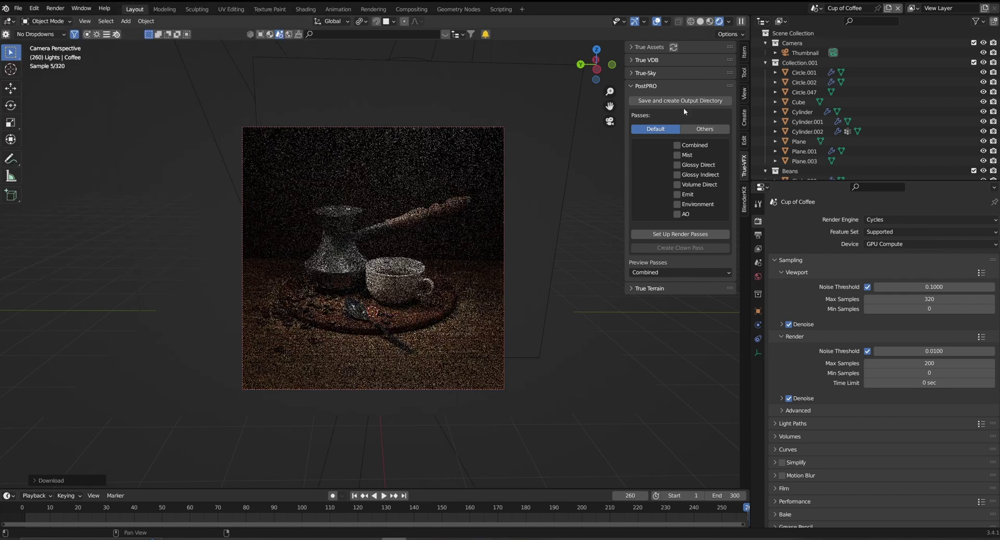
pyautogui.click(652, 86)
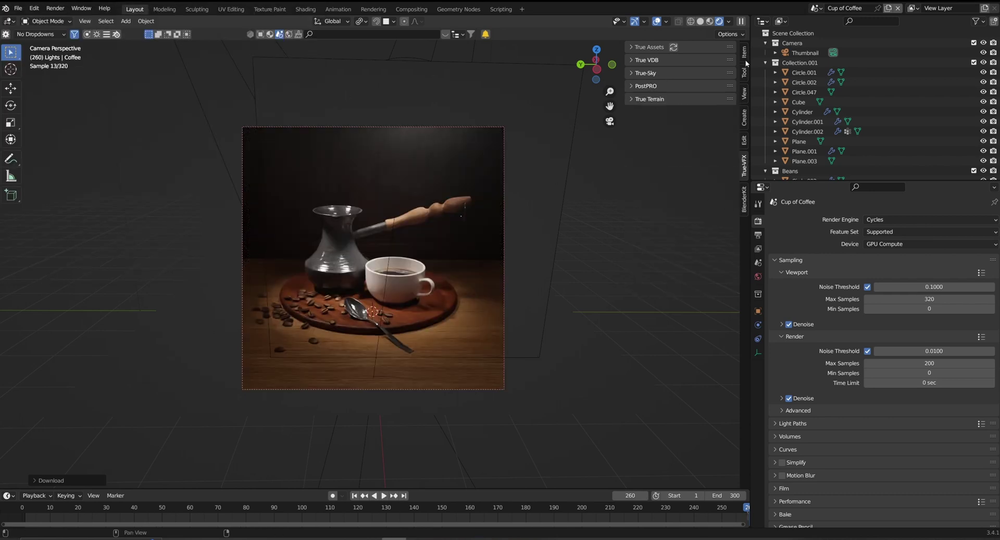
pyautogui.click(651, 86)
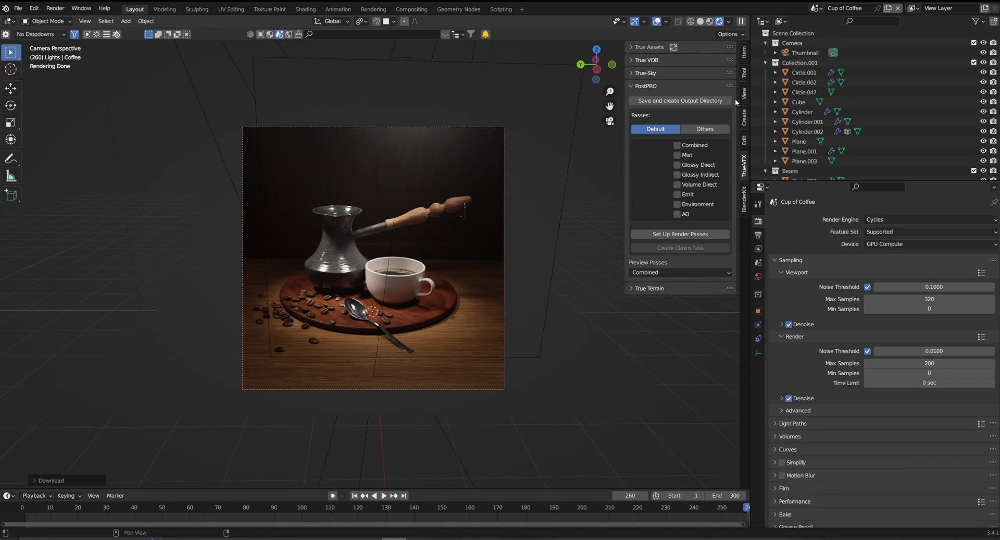
# Collapse PostPRO and switch the header filter to show the Sims and Rigs add-on tabs.
pyautogui.click(653, 88)
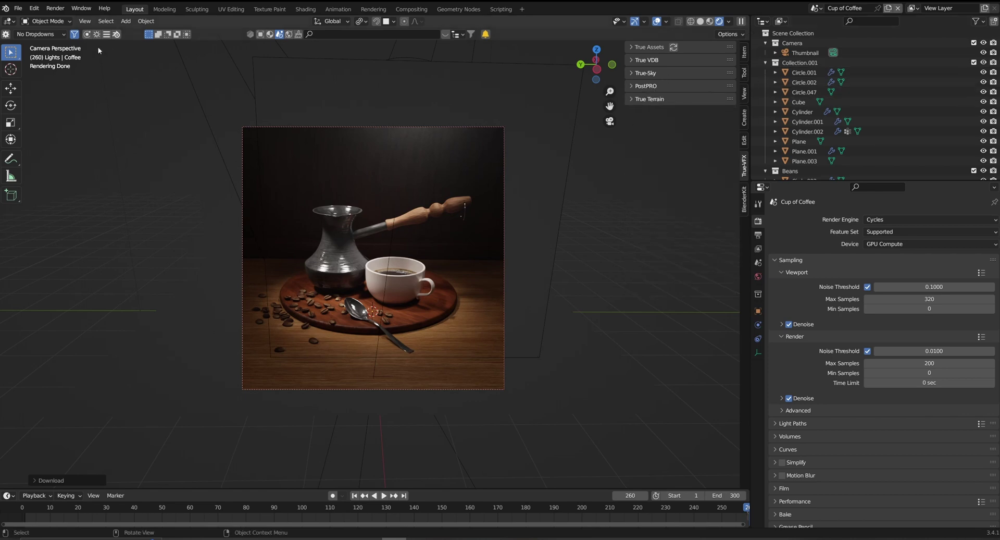
pyautogui.click(74, 35)
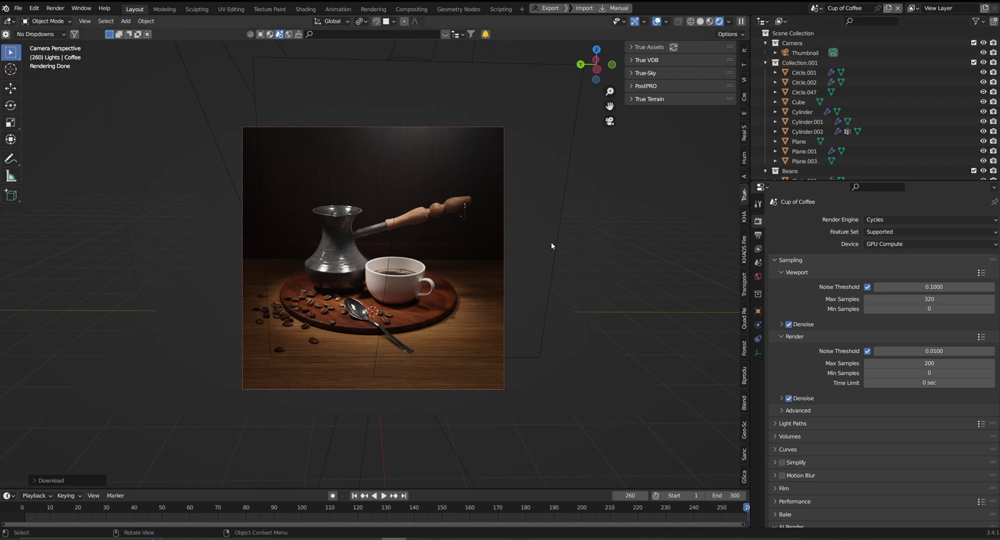
pyautogui.click(74, 34)
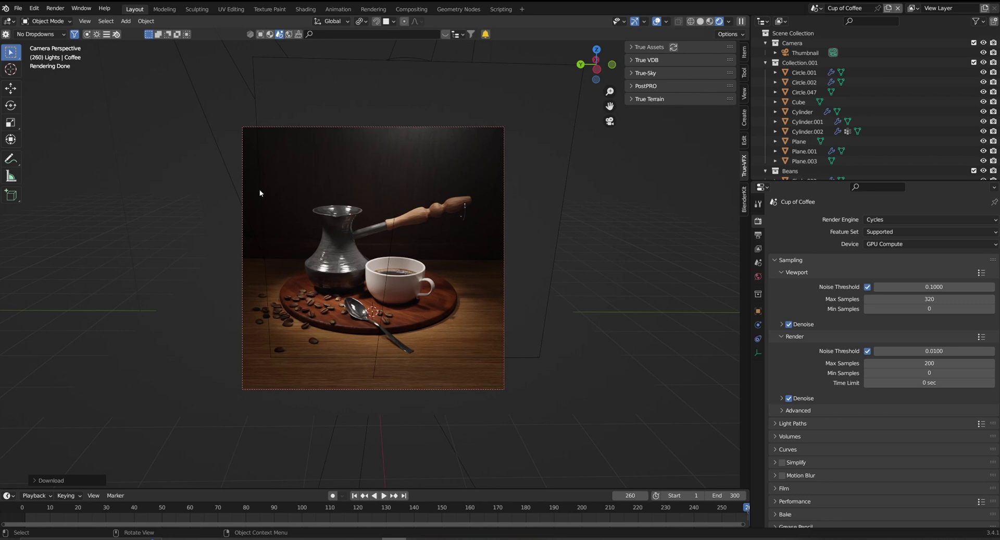
pyautogui.click(87, 36)
# Browse the KHAOS! and Auto-Rig Pro panels, then switch to another add-on tab filter.
pyautogui.click(742, 220)
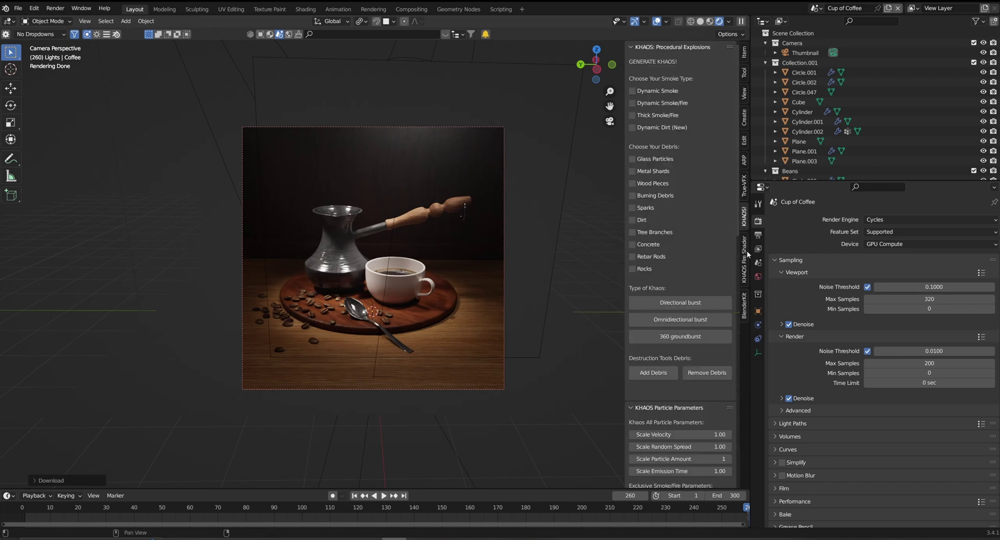
pyautogui.click(746, 255)
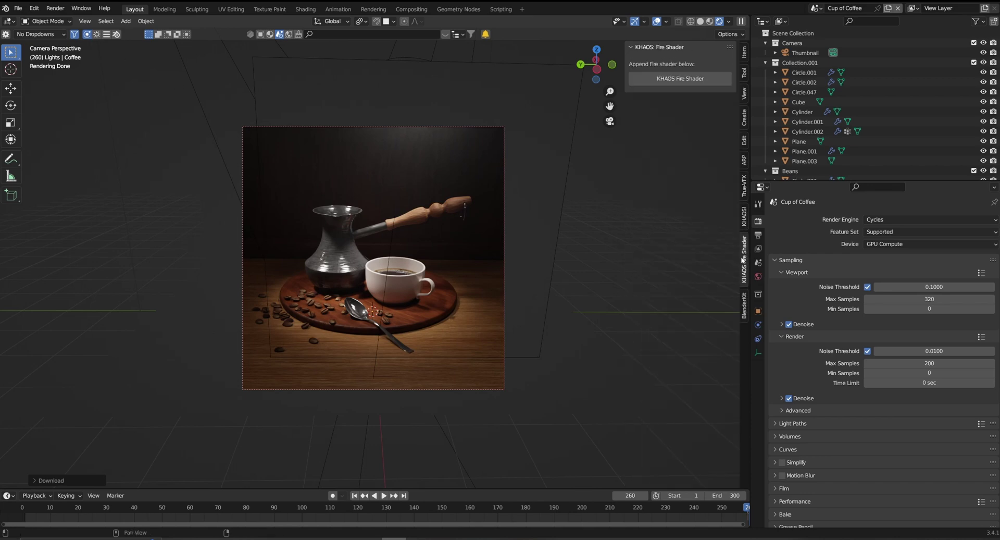
pyautogui.click(745, 219)
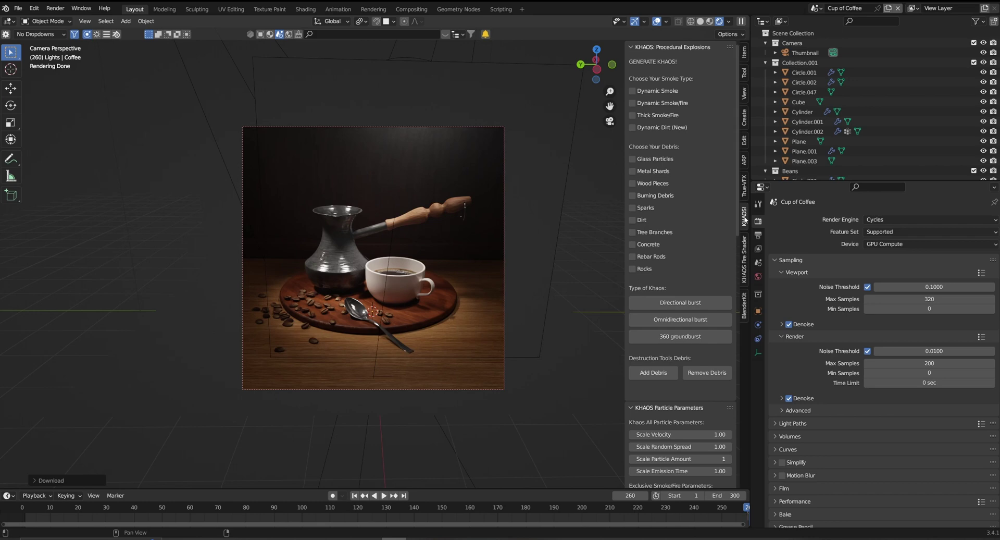
pyautogui.click(745, 161)
pyautogui.click(638, 48)
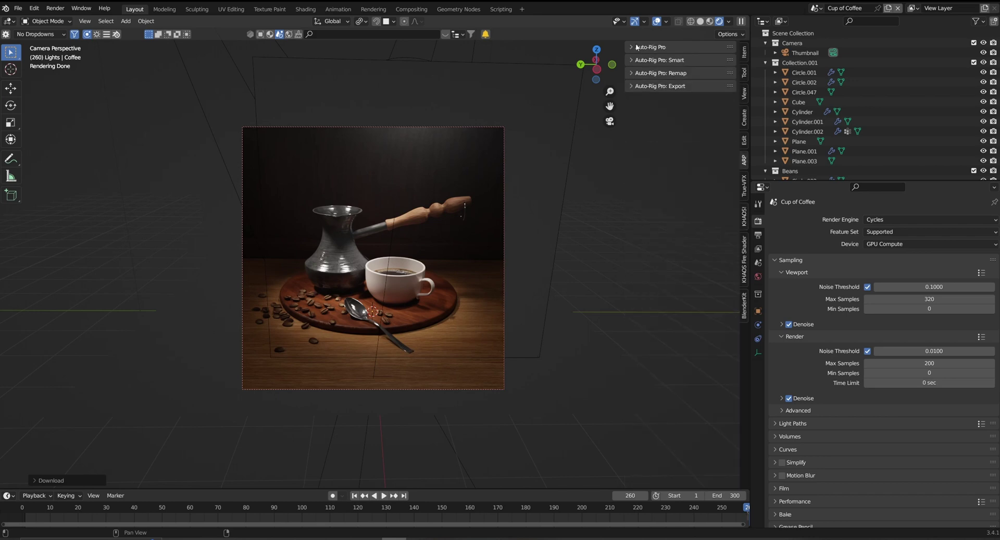
pyautogui.click(97, 34)
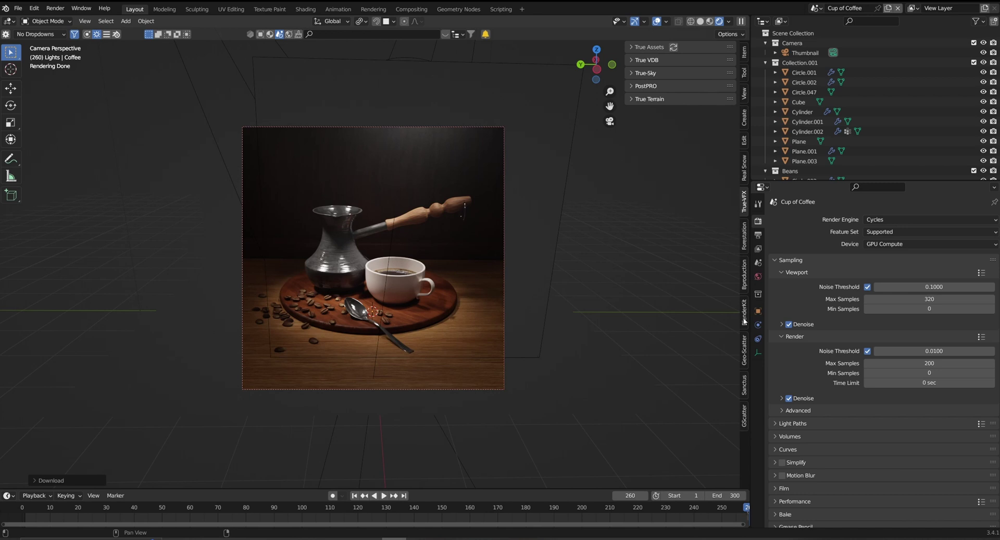
# Check the Geo-Scatter panel, then cycle the filters back to the True-VFX tabs.
pyautogui.click(745, 347)
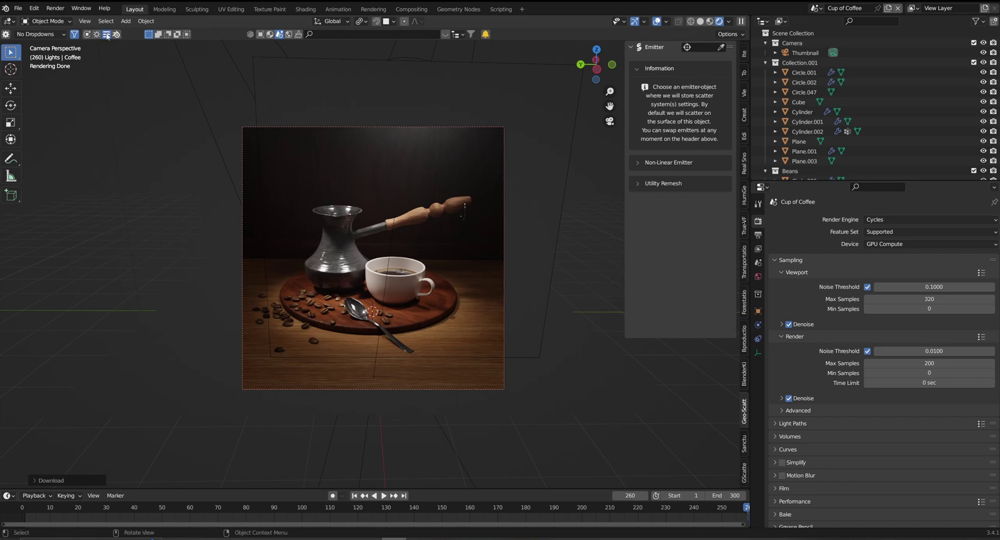
pyautogui.click(106, 34)
pyautogui.click(87, 35)
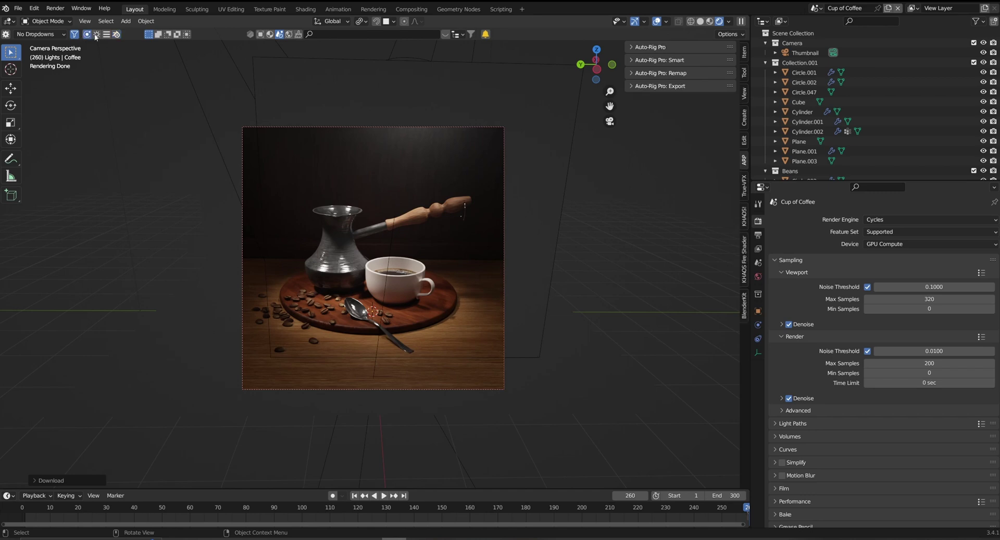
pyautogui.click(116, 34)
pyautogui.click(108, 34)
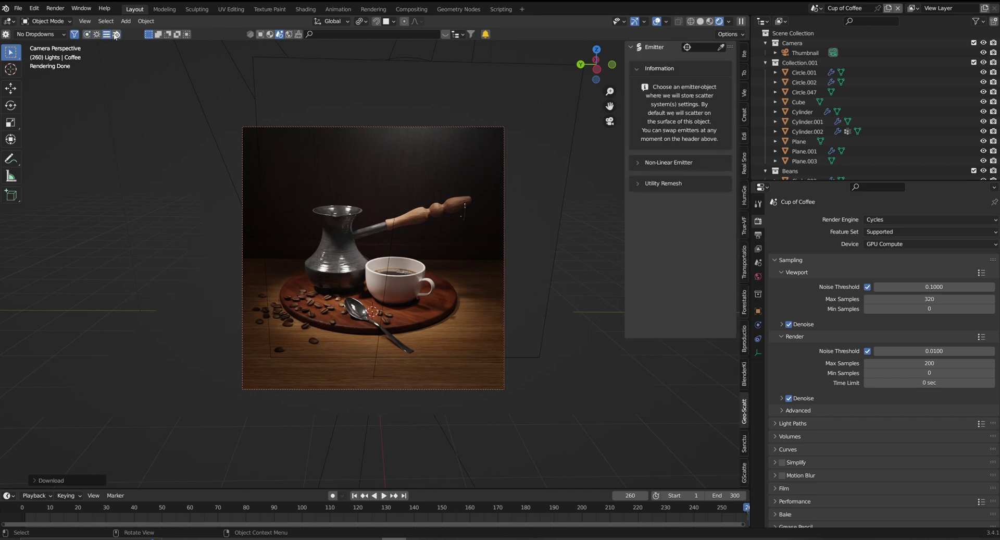
pyautogui.click(107, 35)
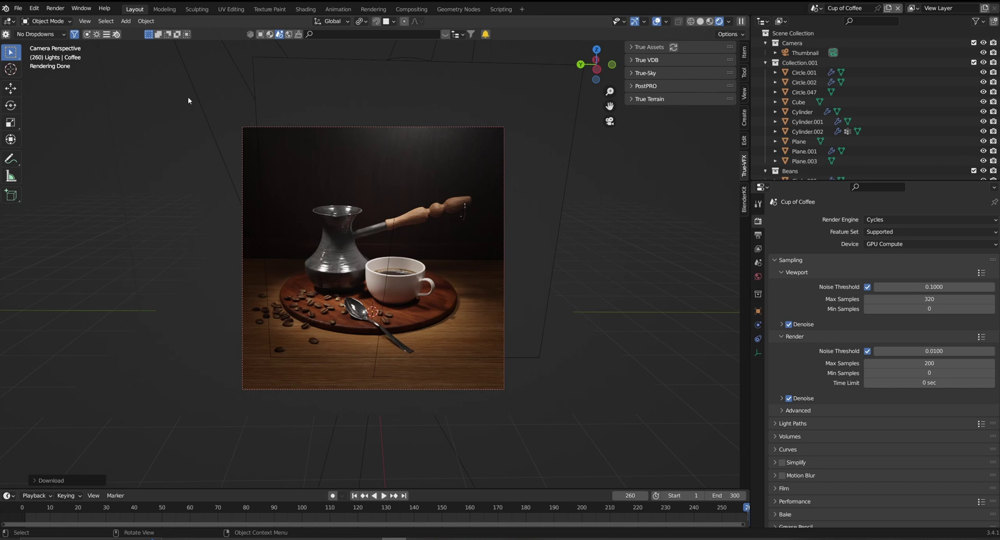
# Expand PostPRO and enable all eight default passes, Combined through AO.
pyautogui.click(653, 87)
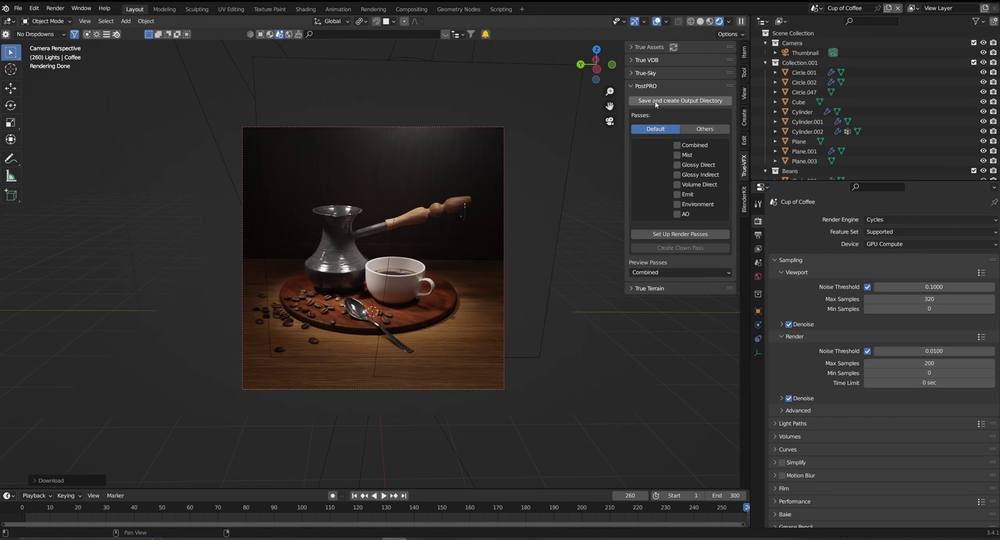
pyautogui.click(681, 146)
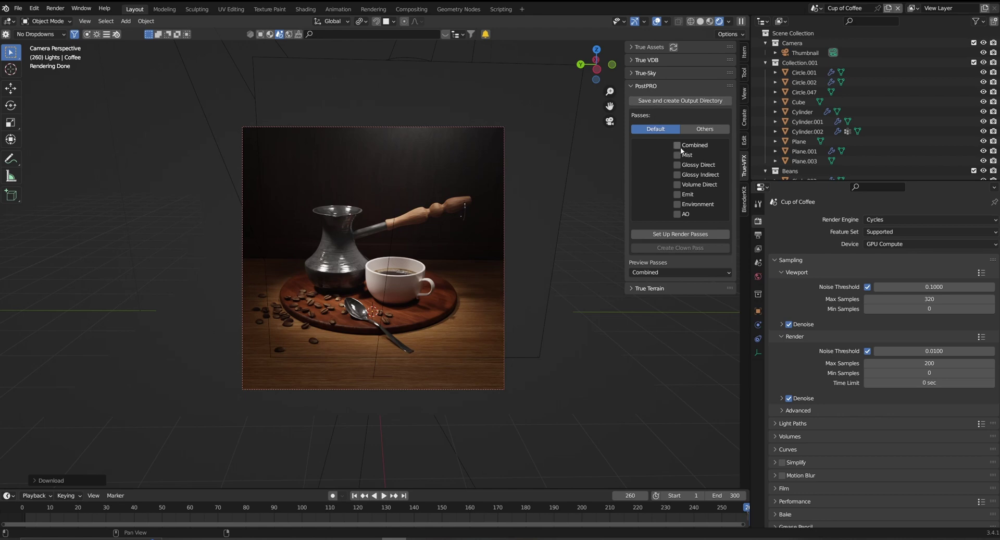
pyautogui.click(680, 155)
pyautogui.click(680, 165)
pyautogui.moveTo(680, 176); pyautogui.dragTo(680, 214)
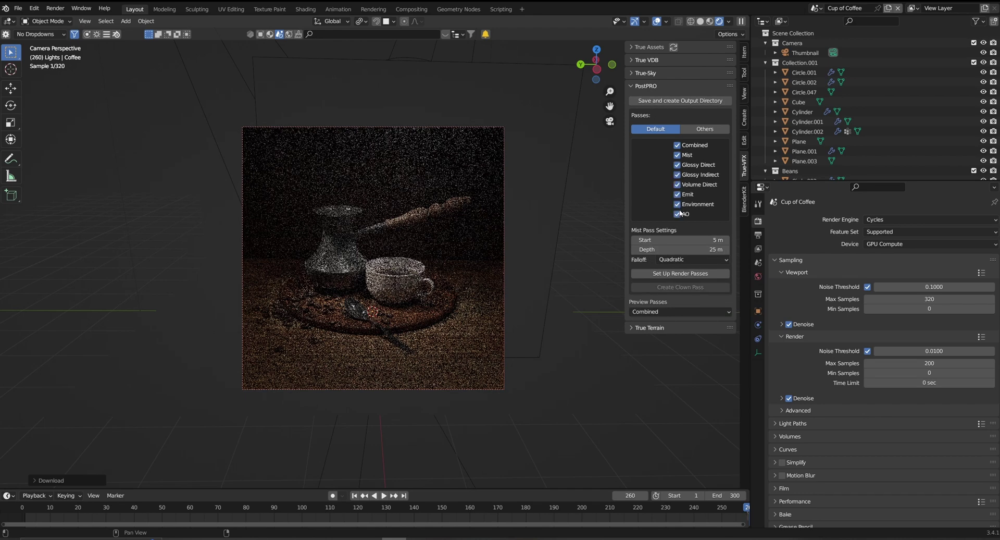
# Browse the Others pass list, then return to the Default passes.
pyautogui.click(706, 129)
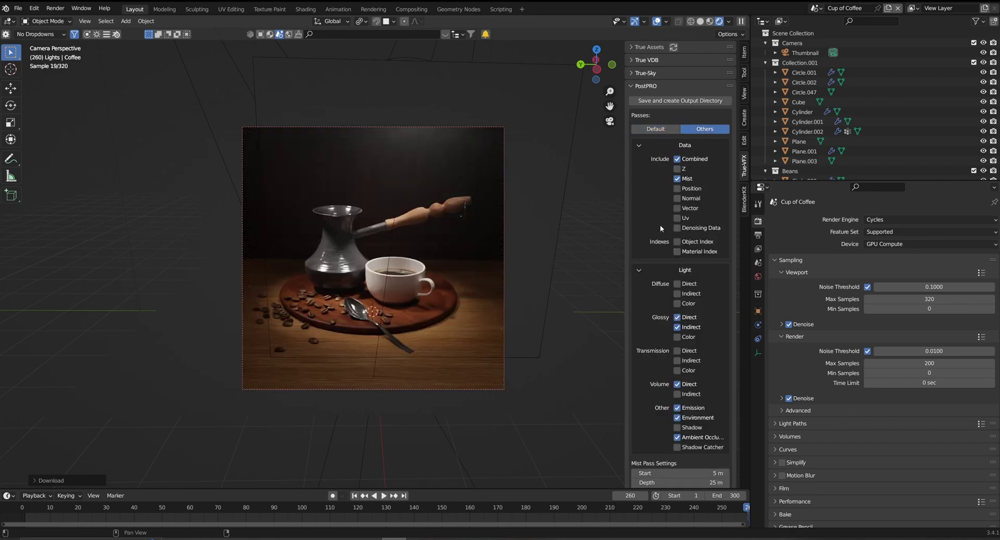
pyautogui.scroll(-5, 693, 246)
pyautogui.scroll(5, 696, 227)
pyautogui.click(660, 132)
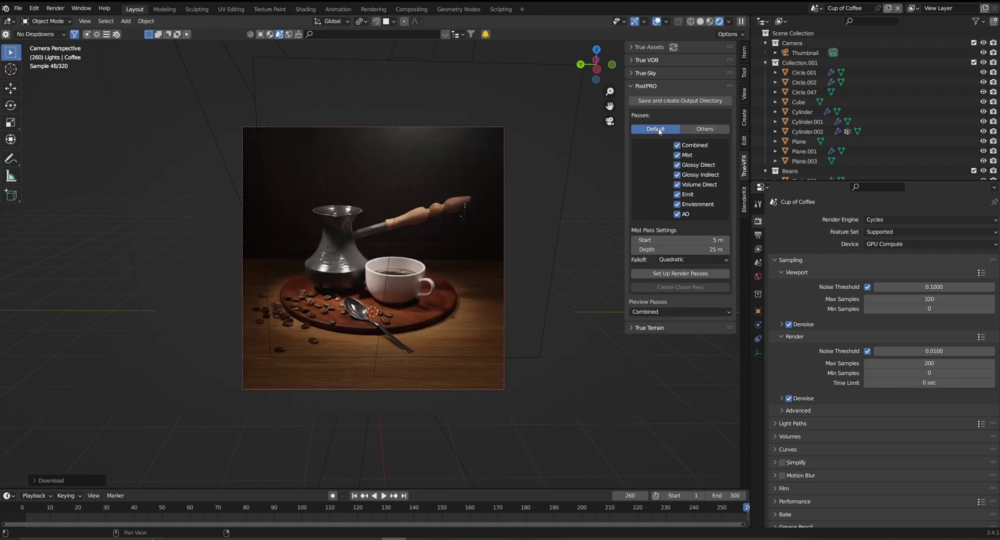
# Create the output directory for project 'postPRO addon showcase' and widen the sidebar to show its path.
pyautogui.click(671, 100)
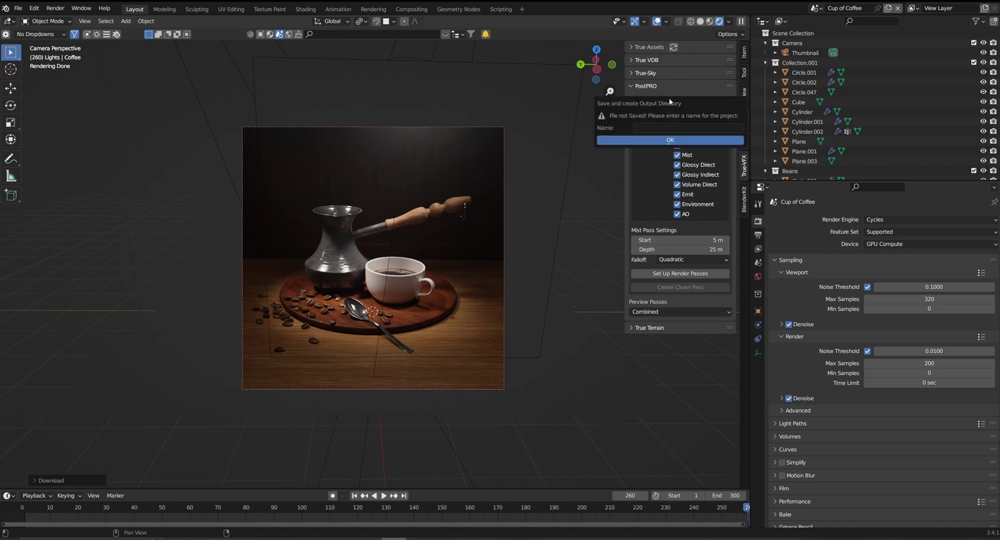
pyautogui.click(673, 126)
pyautogui.write('postPRO addon showcase')
pyautogui.press('Return')
pyautogui.click(674, 140)
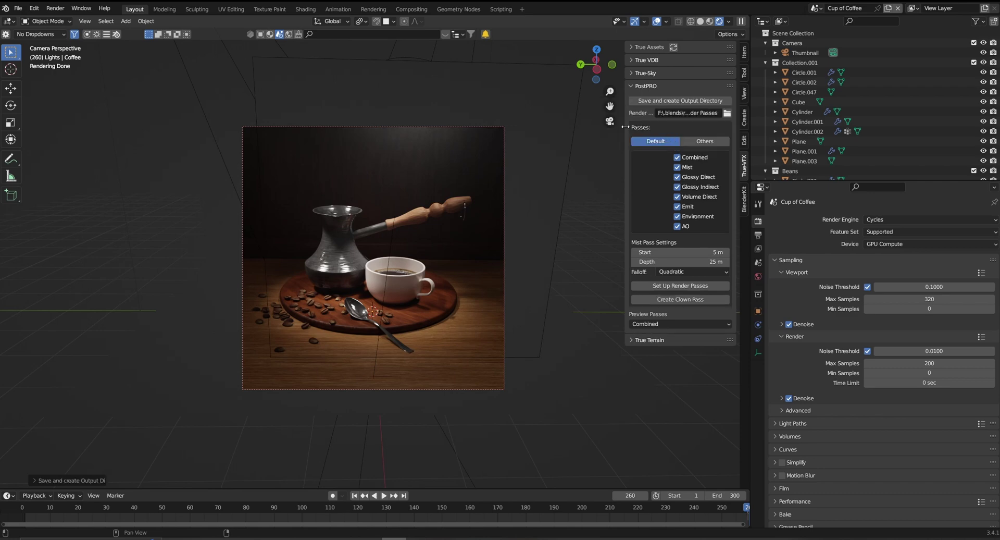
pyautogui.moveTo(625, 127); pyautogui.dragTo(454, 129)
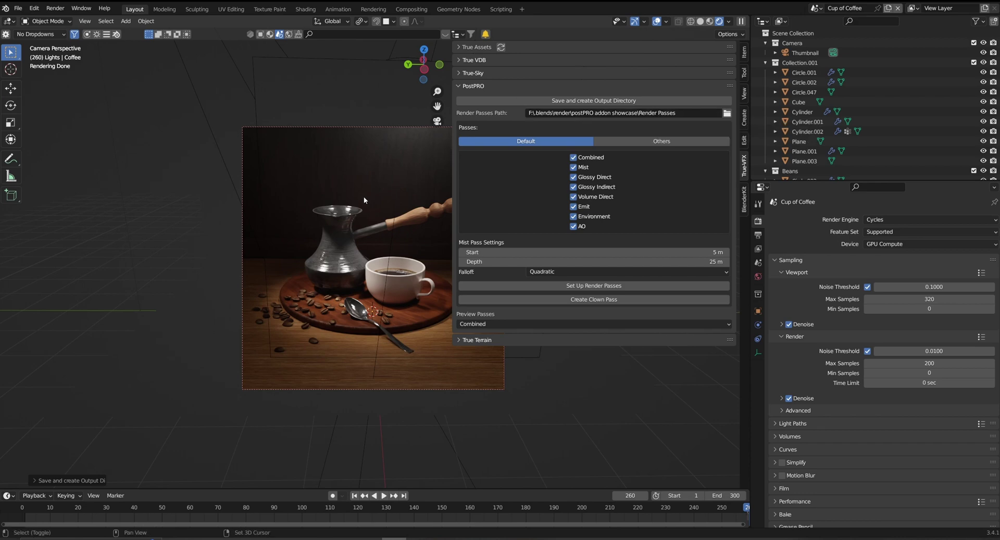
pyautogui.keyDown('shift'); pyautogui.moveTo(364, 196); pyautogui.dragTo(248, 186, button='middle'); pyautogui.keyUp('shift')
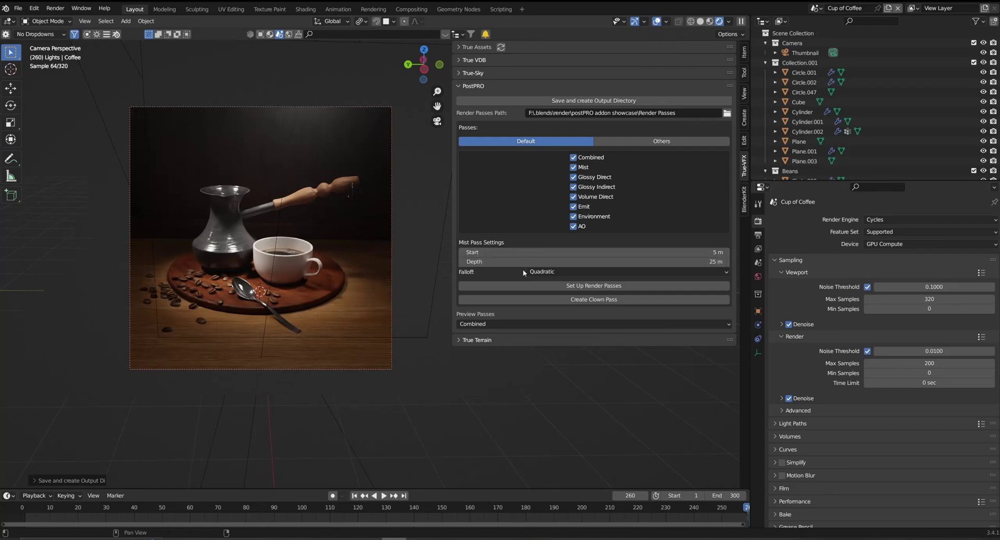
# Set up the render passes and view the PostPro Denoise and File Output nodes in Compositing.
pyautogui.click(558, 286)
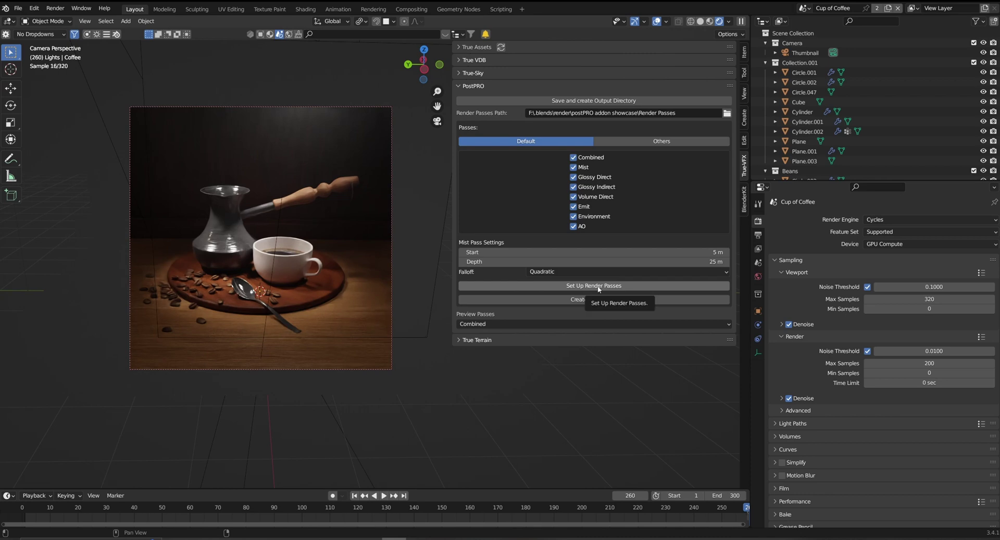
pyautogui.click(412, 9)
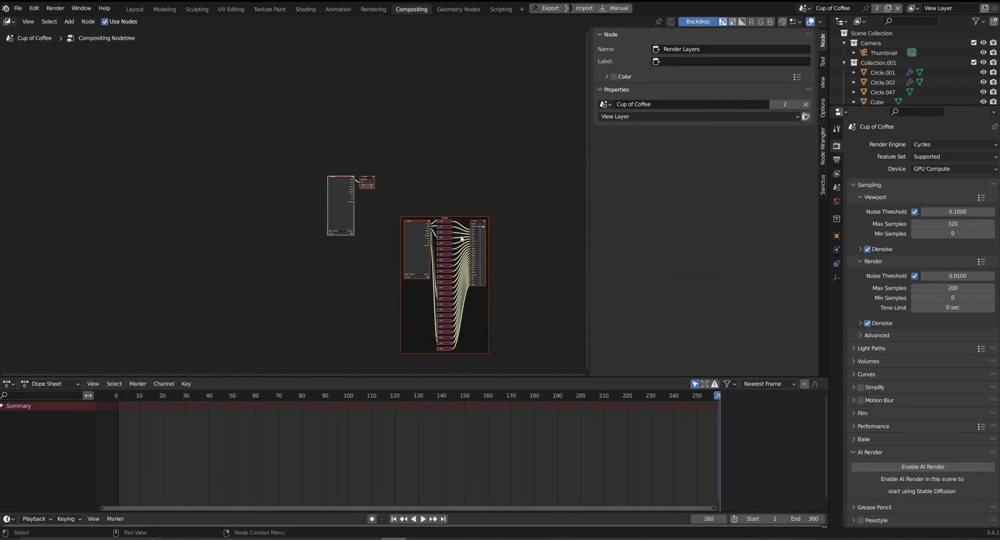
pyautogui.scroll(6, 447, 277)
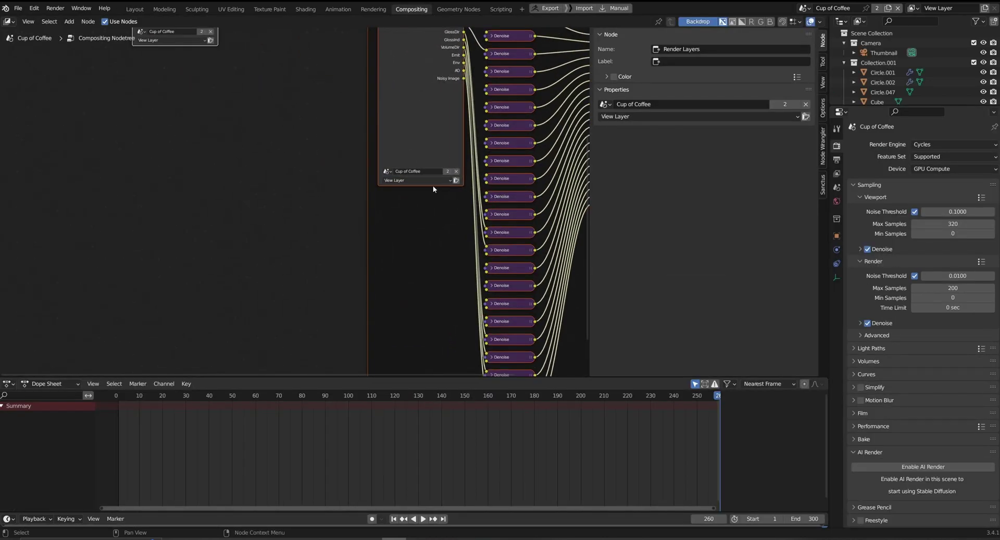
pyautogui.moveTo(317, 232); pyautogui.dragTo(146, 232, button='middle')
pyautogui.scroll(-2, 450, 201)
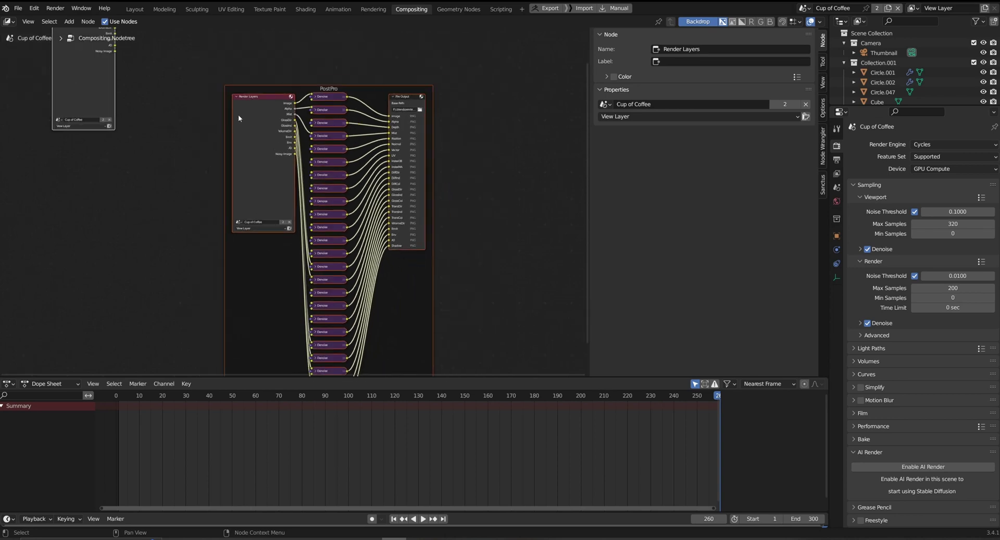
# Back in Layout, uncheck Glossy Indirect and Volume Direct, then rerun Set Up Render Passes.
pyautogui.click(137, 10)
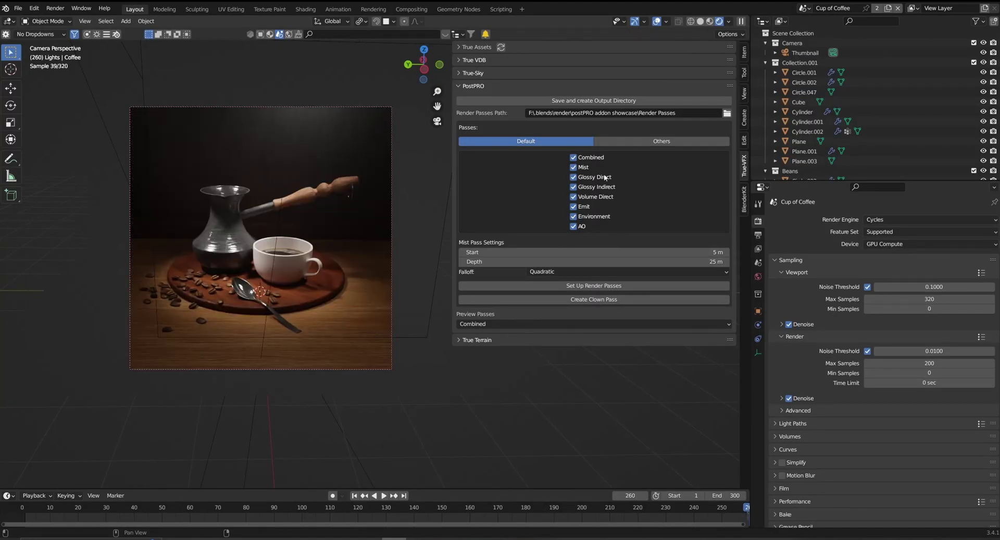
pyautogui.click(573, 186)
pyautogui.click(573, 197)
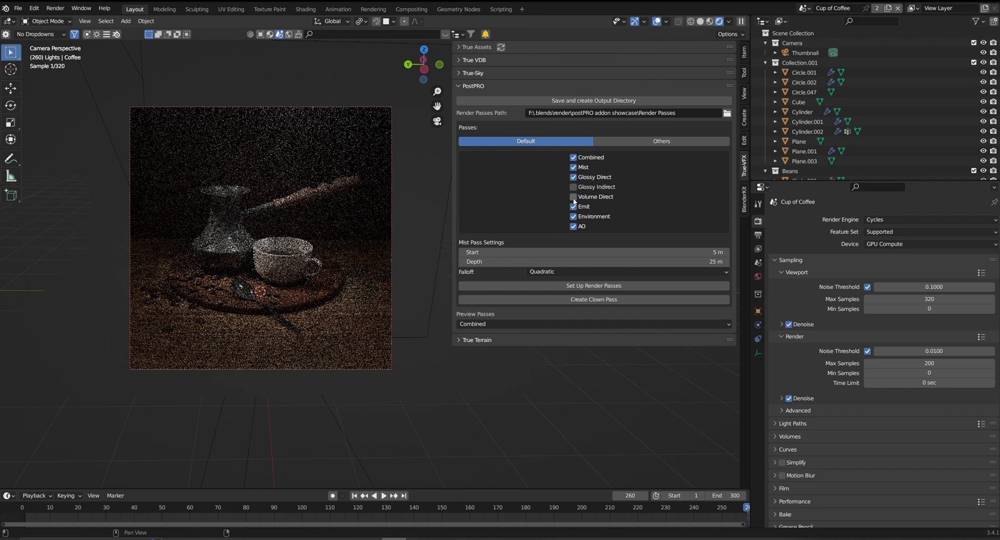
pyautogui.click(590, 287)
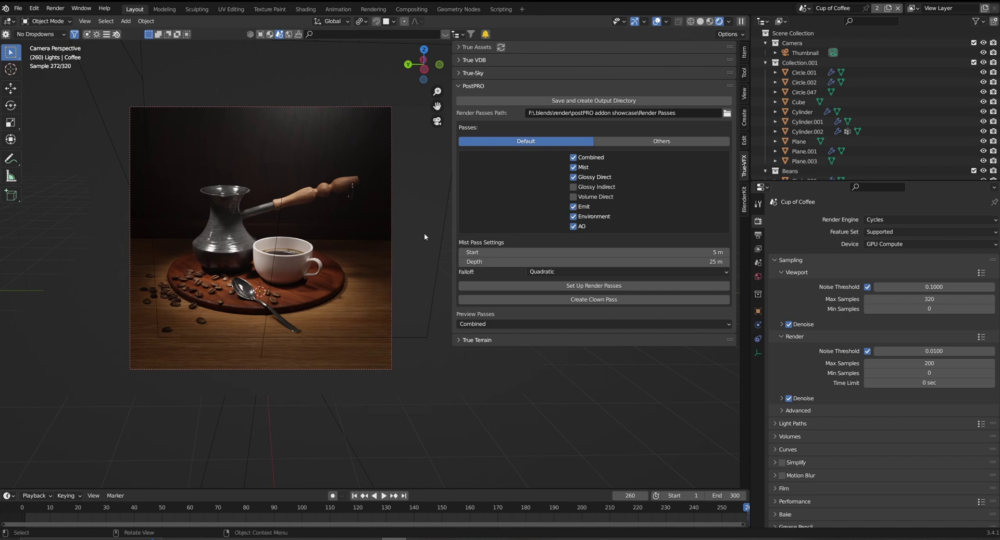
# Expand the World's Mist Pass settings and set PostPRO's Preview Passes to Mist.
pyautogui.click(732, 22)
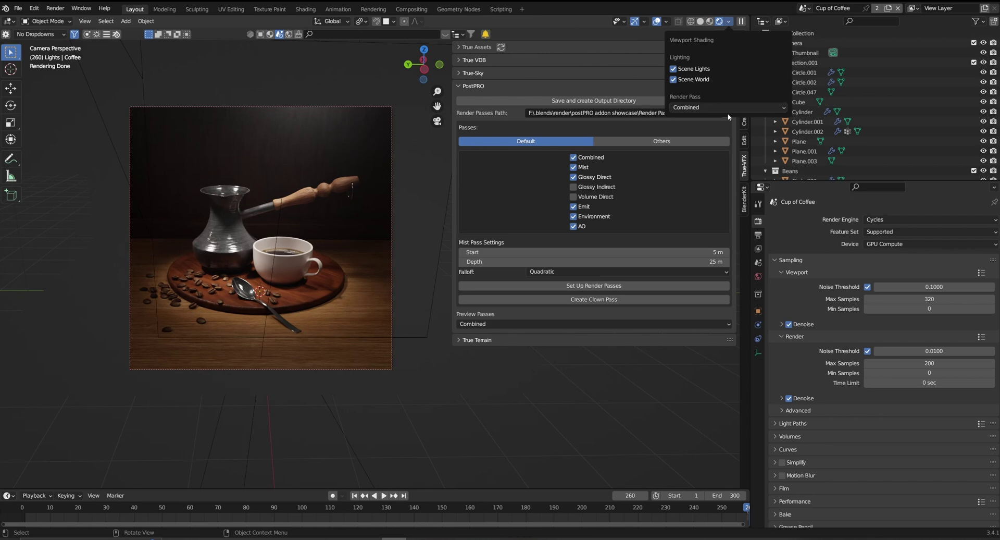
pyautogui.click(728, 107)
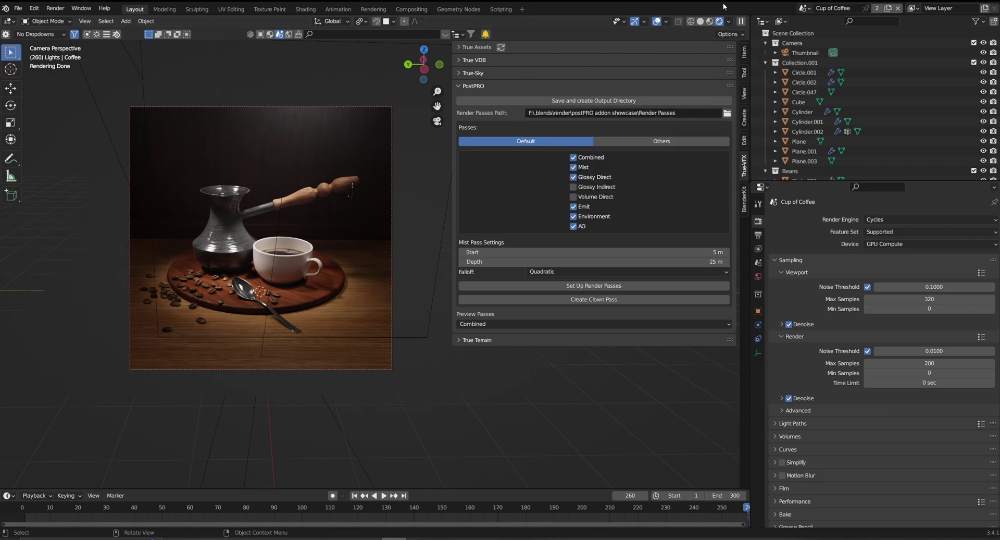
pyautogui.click(758, 276)
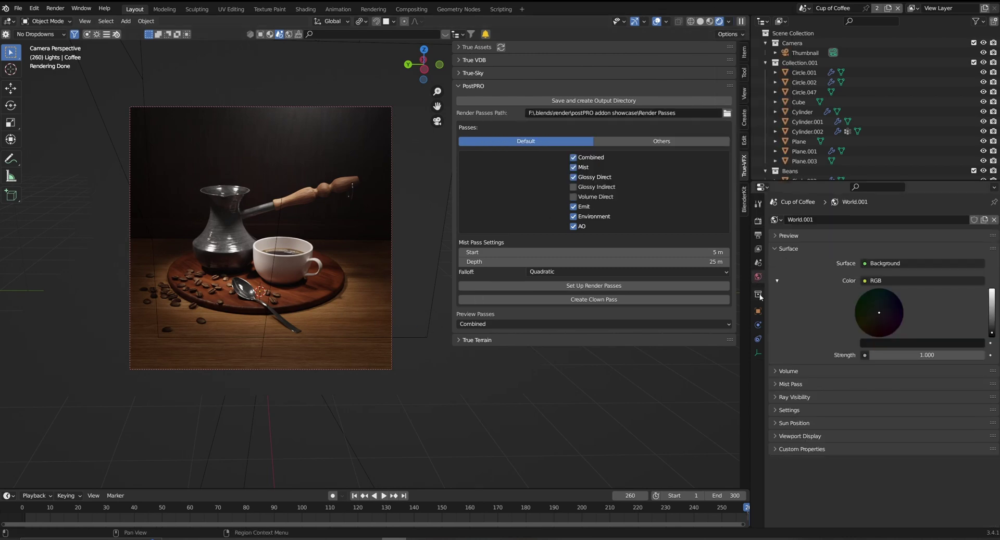
pyautogui.click(791, 384)
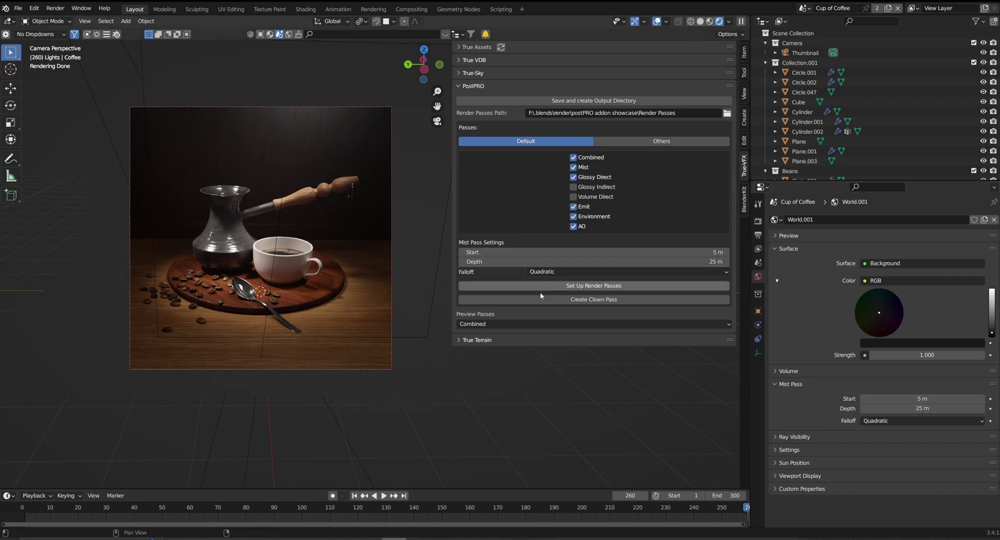
pyautogui.click(493, 323)
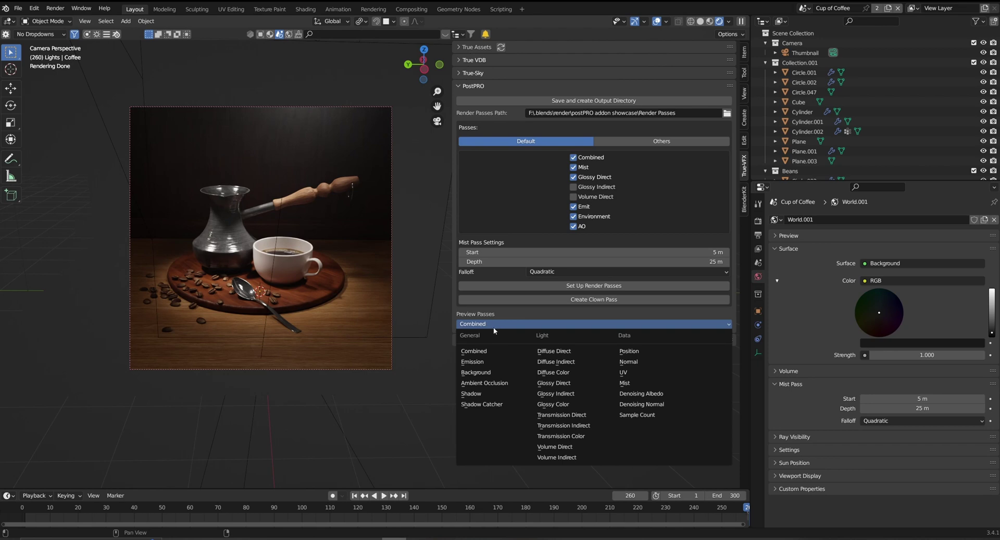
pyautogui.click(628, 383)
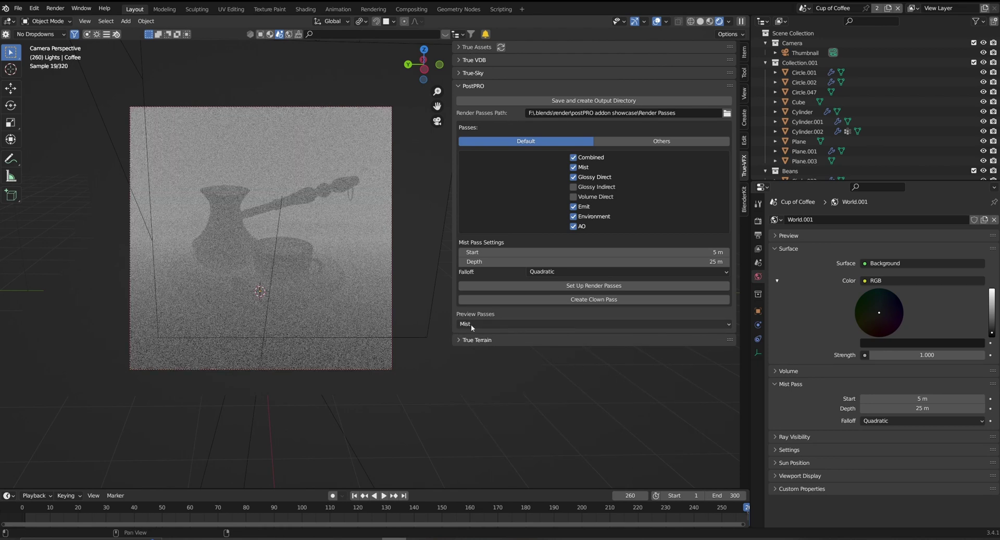
# Set the mist falloff to Linear with Start 1.9 m and Depth 79 m.
pyautogui.click(578, 272)
pyautogui.click(568, 294)
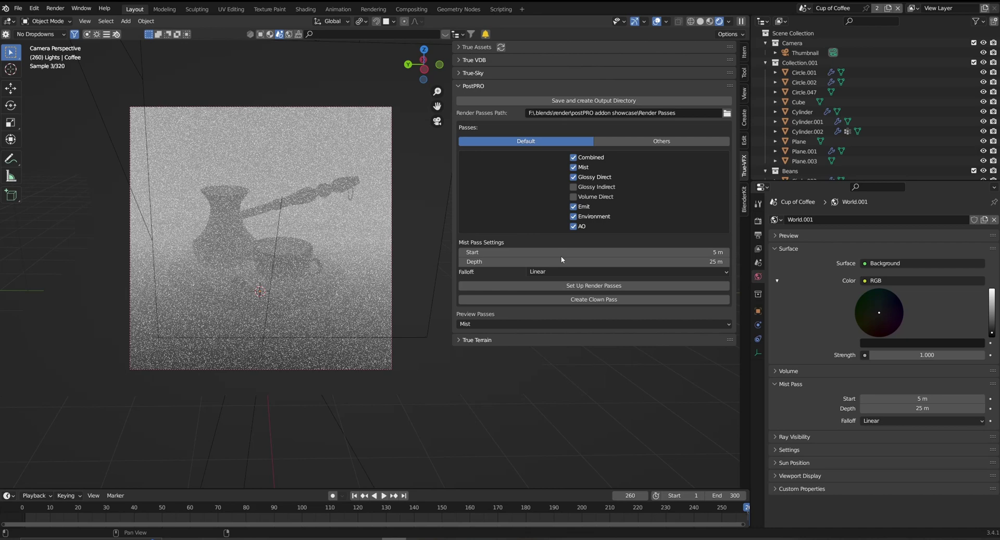
pyautogui.moveTo(561, 253); pyautogui.dragTo(542, 253)
pyautogui.click(601, 266)
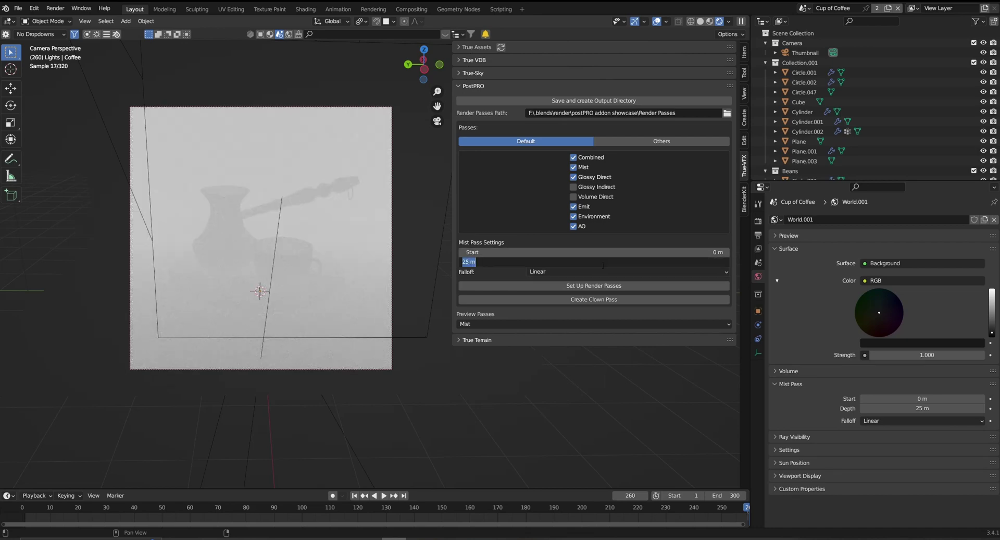
pyautogui.write('2')
pyautogui.press('Return')
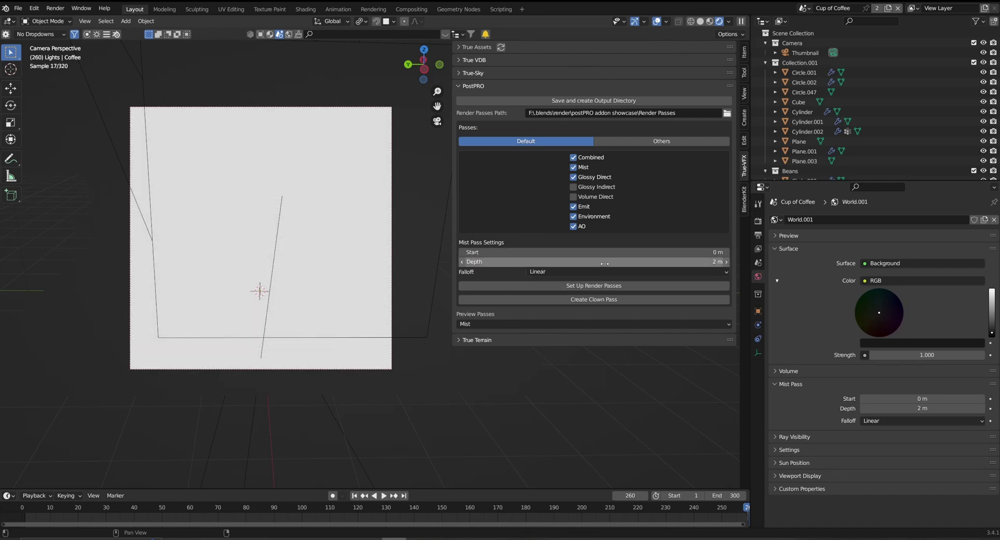
pyautogui.moveTo(605, 263); pyautogui.dragTo(667, 263)
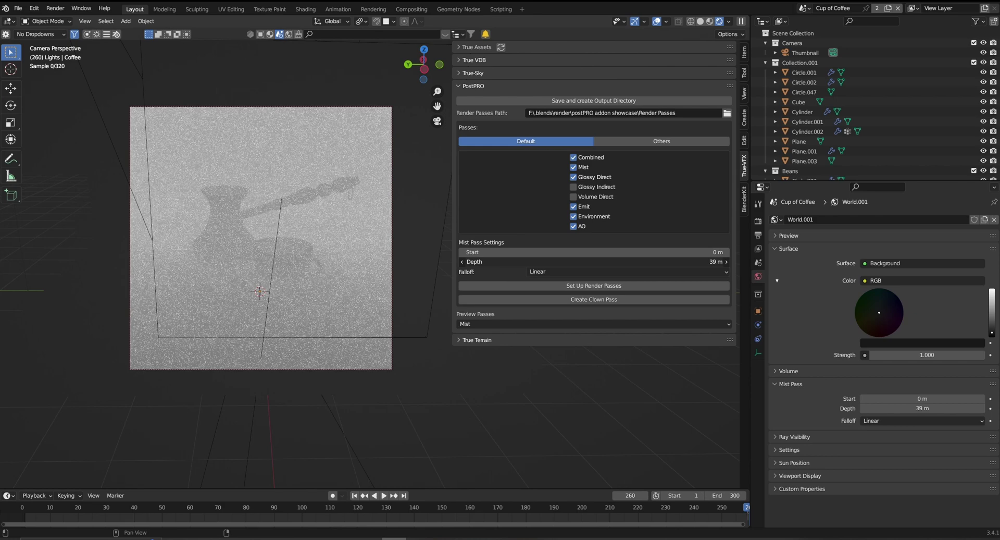
pyautogui.moveTo(592, 265); pyautogui.dragTo(553, 264)
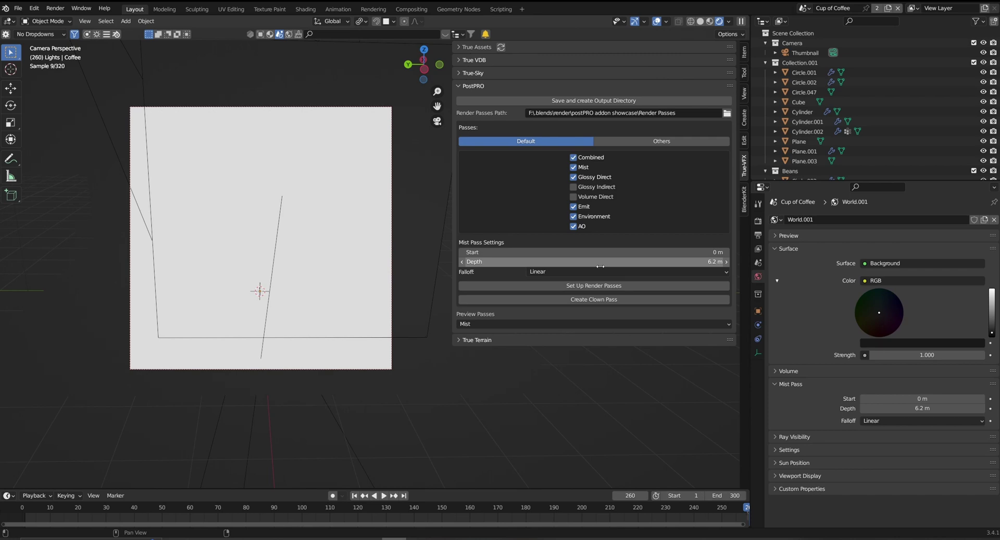
pyautogui.moveTo(594, 261); pyautogui.dragTo(670, 262)
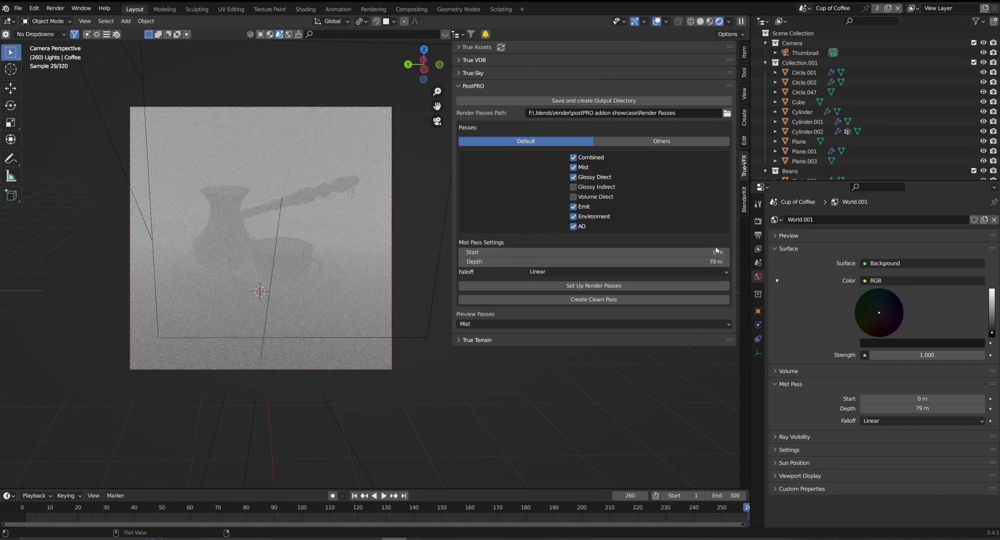
pyautogui.moveTo(689, 252); pyautogui.dragTo(689, 250)
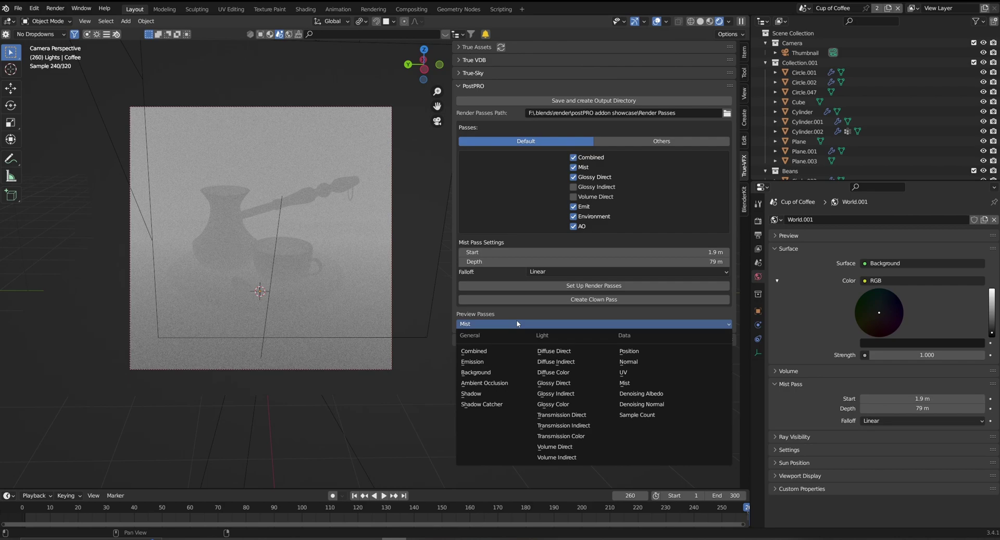
# Set the preview pass back to Combined and render frame 260 with F12.
pyautogui.click(492, 350)
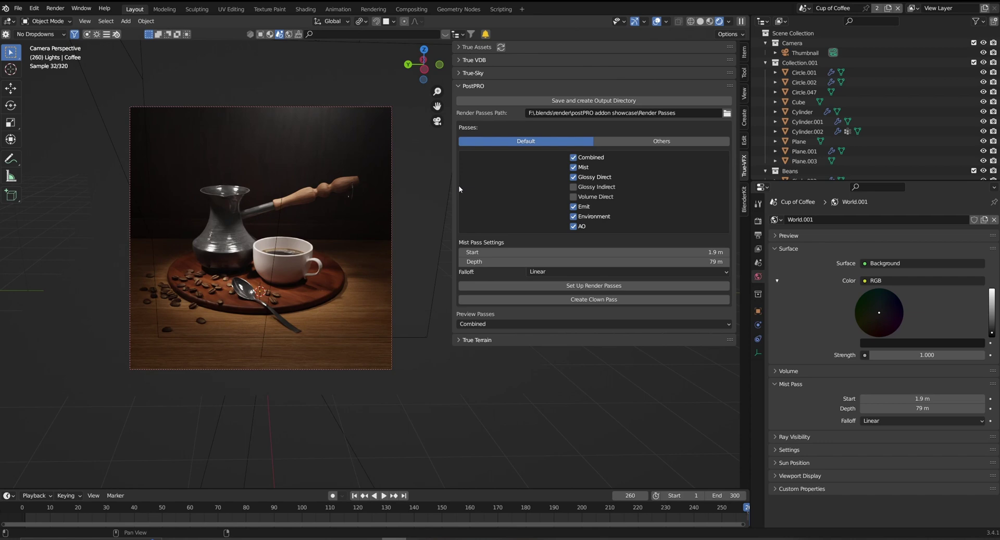
pyautogui.press('F12')
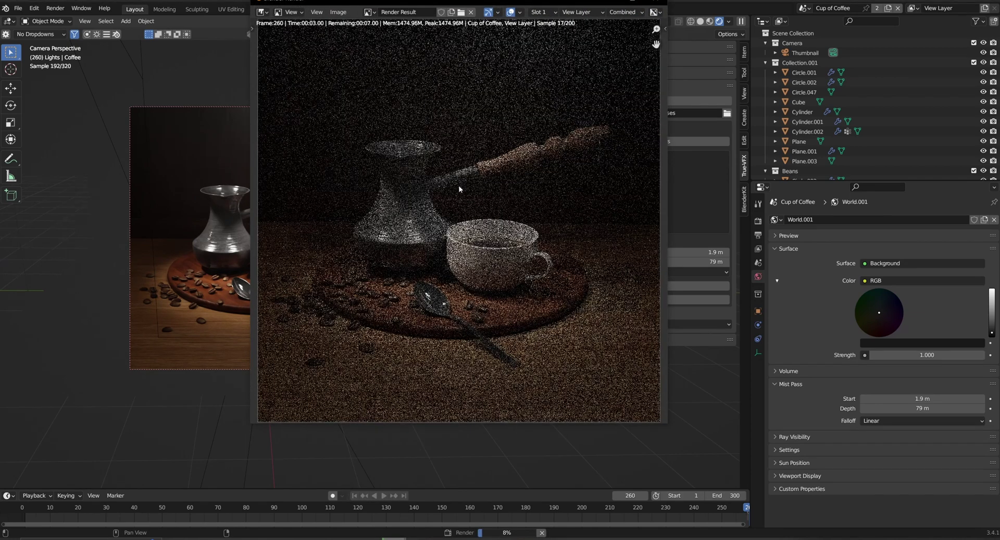
pyautogui.scroll(-2, 459, 188)
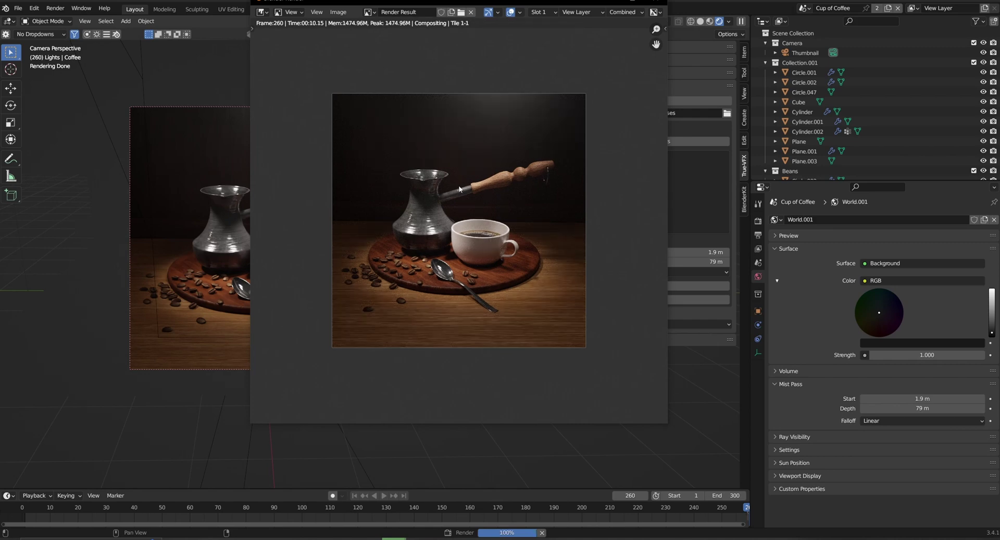
# Page through the seven frame-260 pass images from Alpha0260.png, then close the viewer and Explorer.
pyautogui.hotkey('alt', 'Tab')
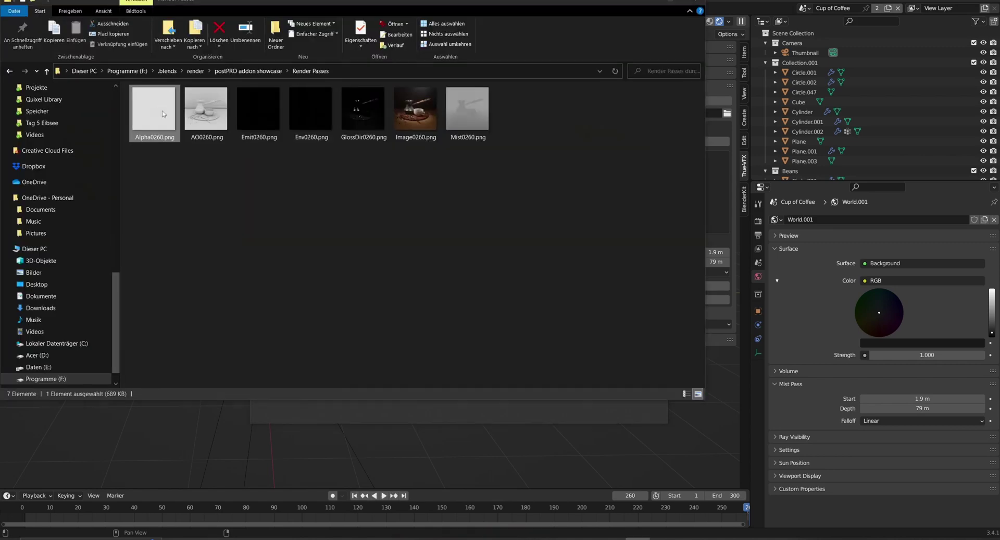
pyautogui.doubleClick(163, 115)
pyautogui.press('Right')
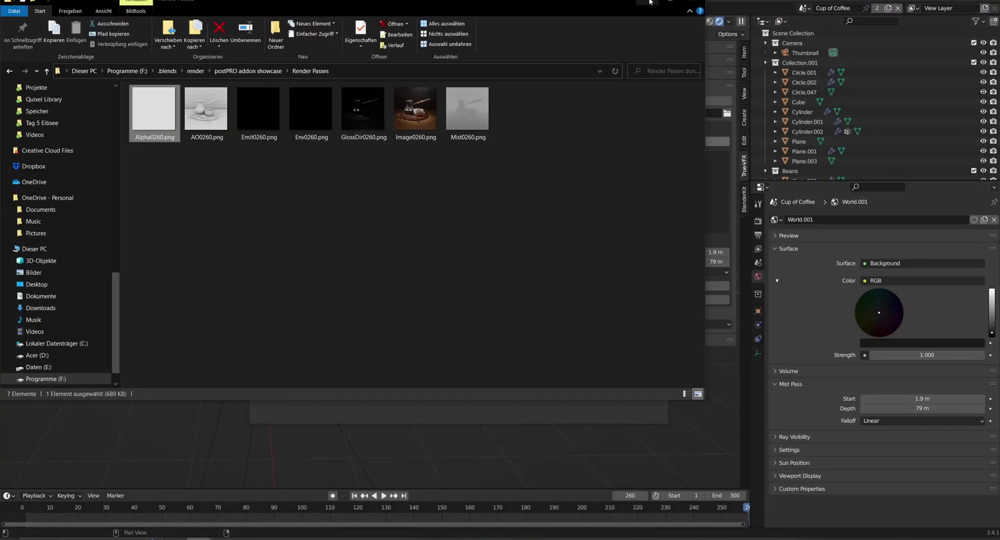
pyautogui.click(646, 2)
pyautogui.press('Escape')
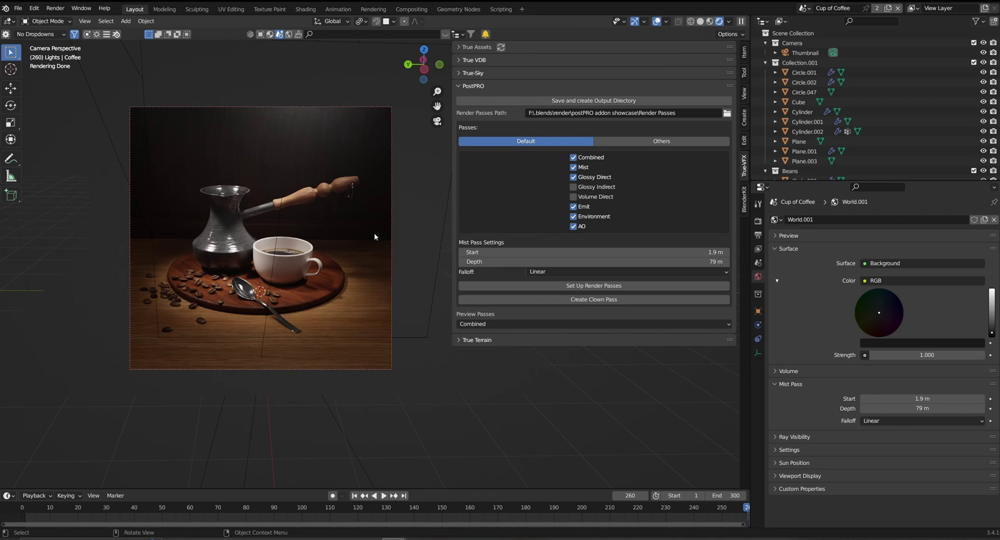
# Create a clown pass from the PostPRO render settings and view Clown Pass.png in Render Passes.
pyautogui.click(758, 220)
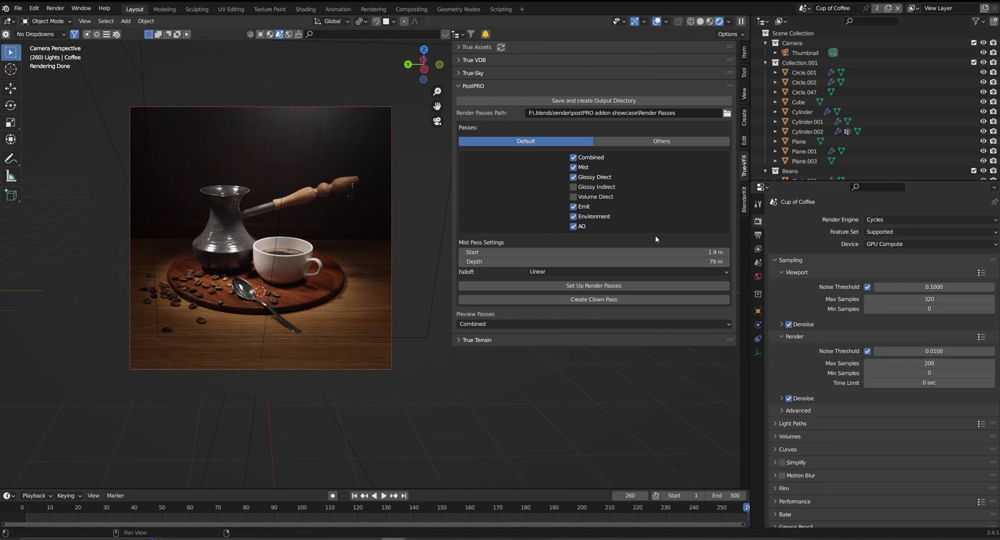
pyautogui.click(597, 301)
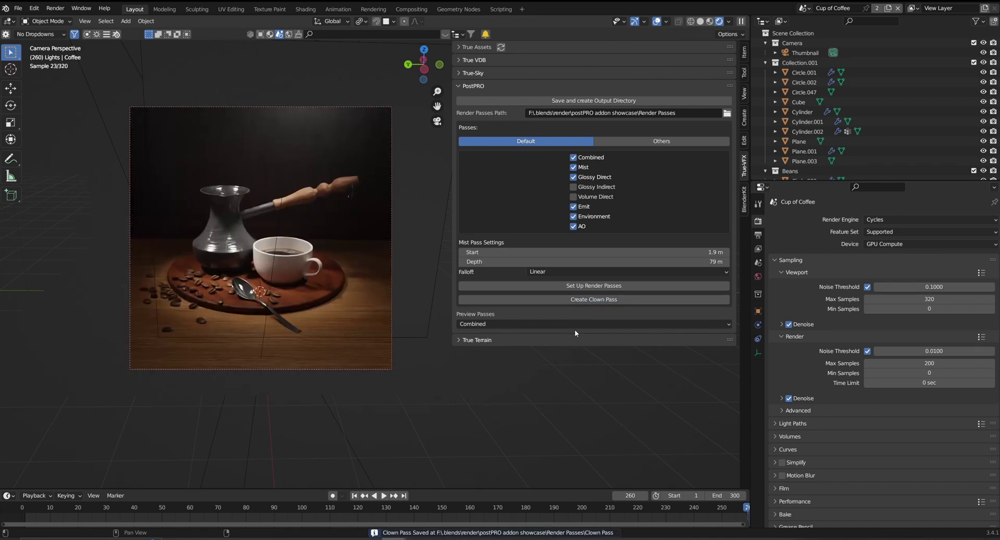
pyautogui.moveTo(199, 537)
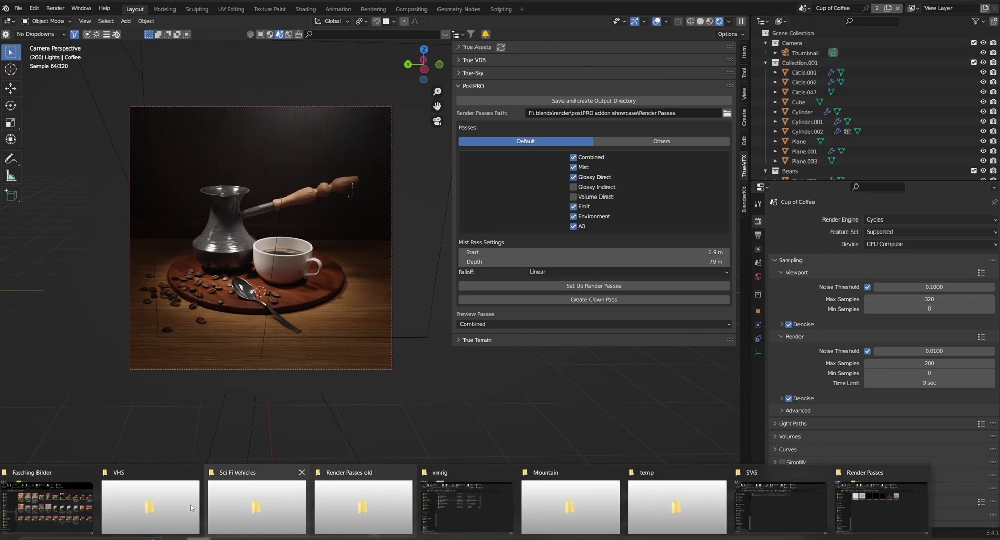
pyautogui.click(836, 484)
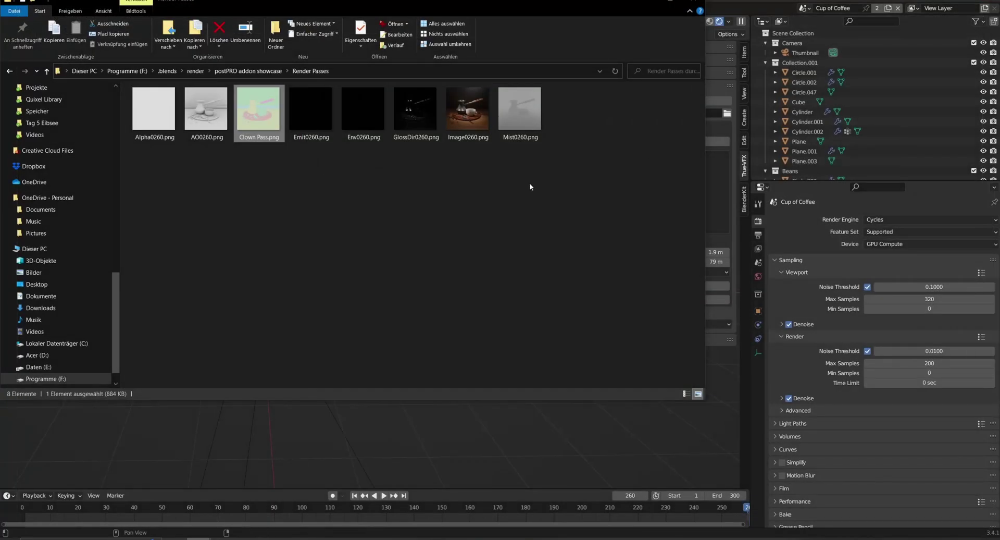
# Exclude Cylinder.001, Circle.002 and the Steam and Cup collections from rendering.
pyautogui.click(649, 2)
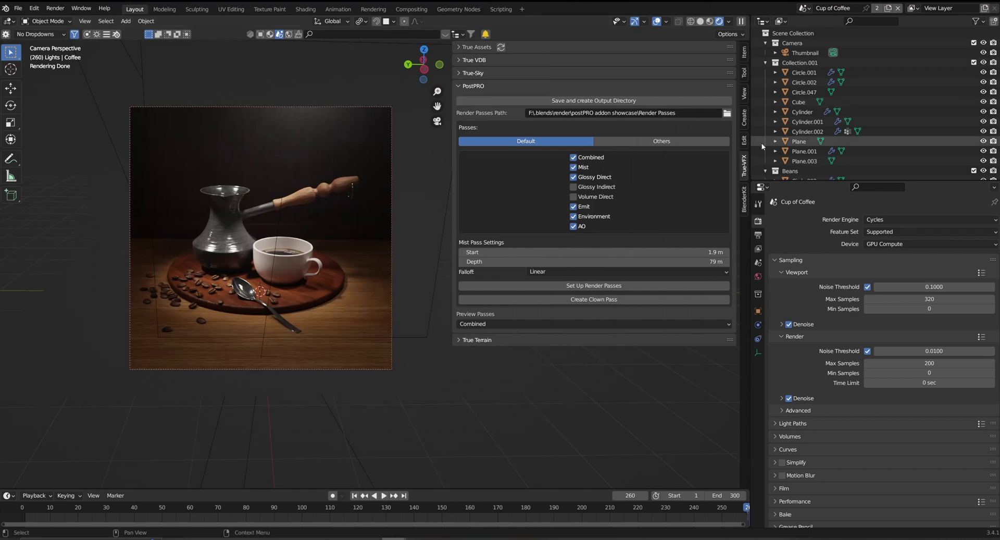
pyautogui.click(993, 121)
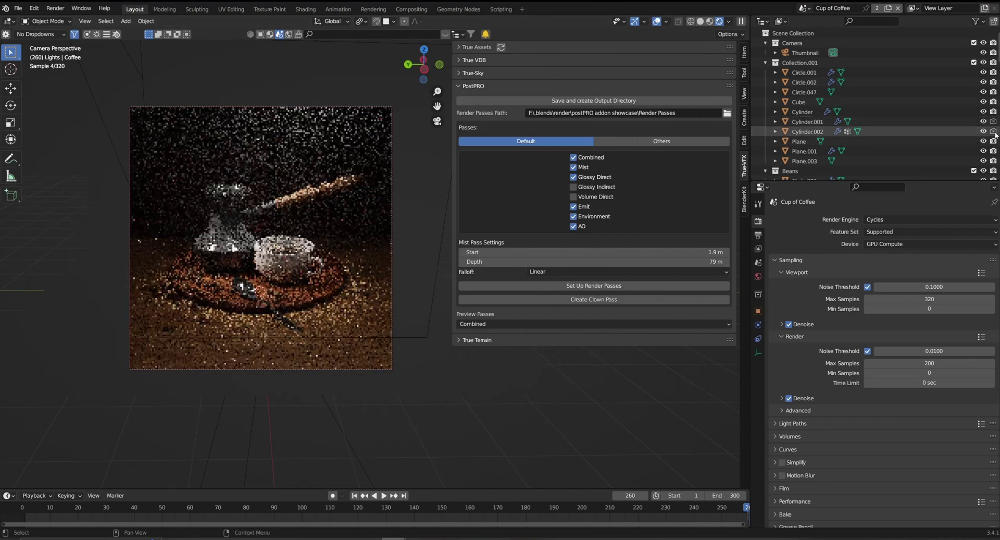
pyautogui.scroll(-5, 995, 156)
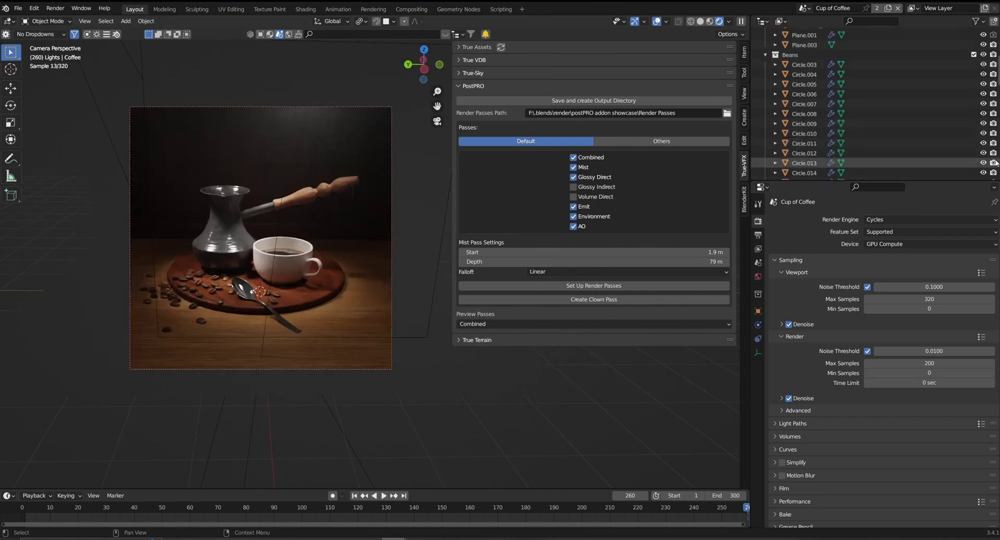
pyautogui.scroll(5, 765, 151)
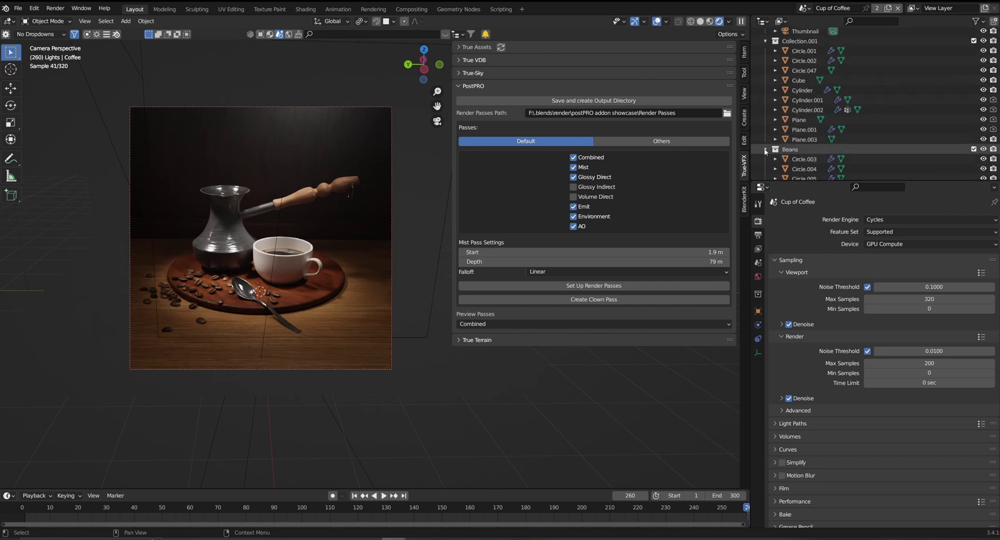
pyautogui.click(765, 150)
pyautogui.click(993, 111)
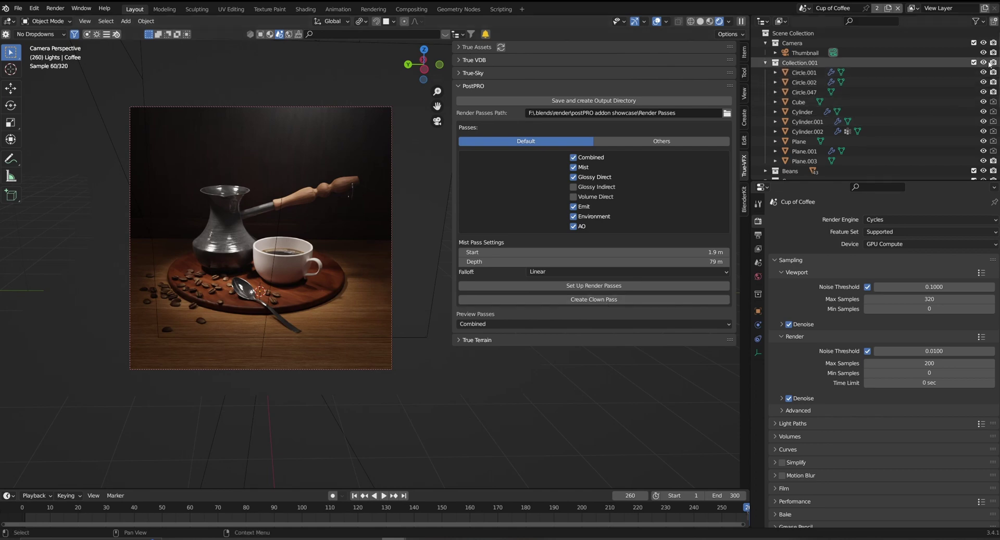
pyautogui.click(993, 82)
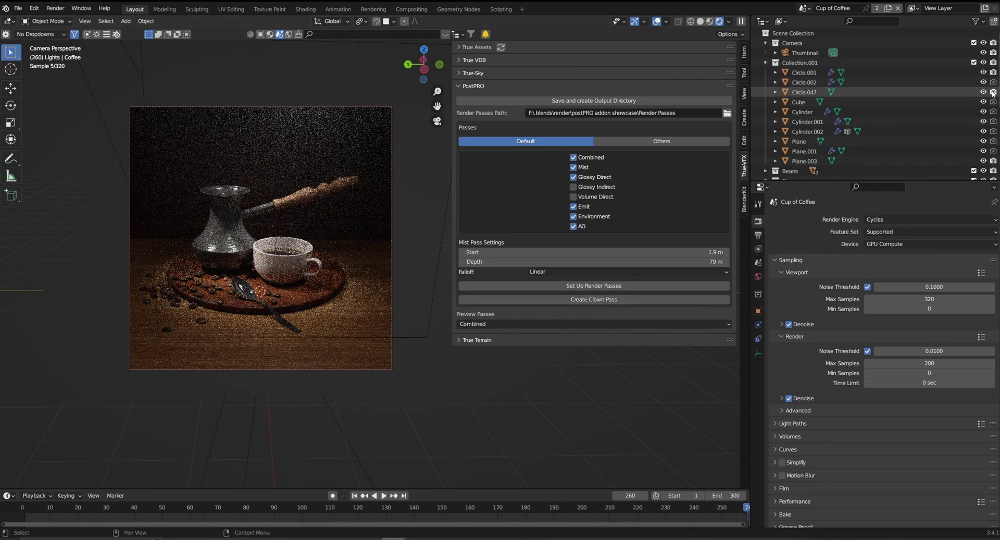
pyautogui.scroll(-5, 992, 111)
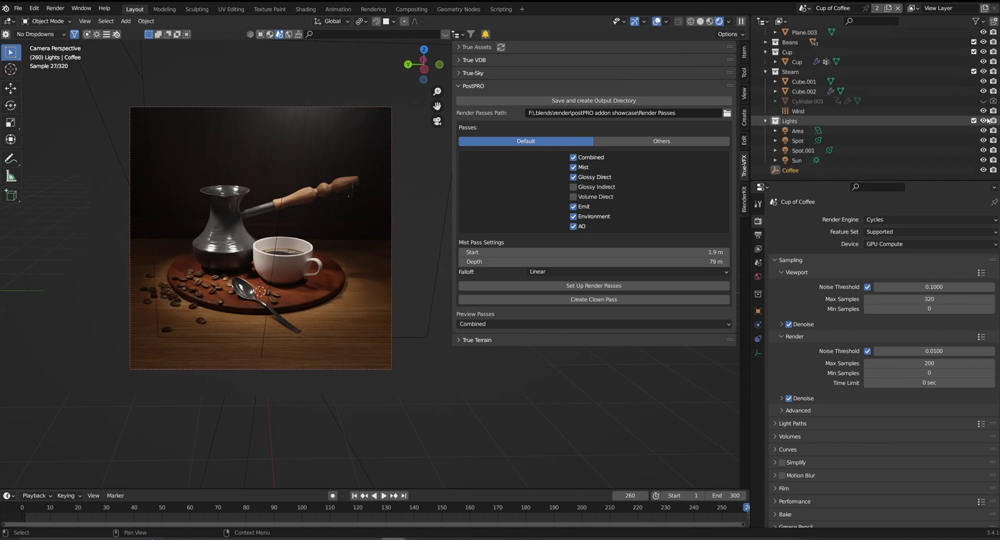
pyautogui.click(993, 71)
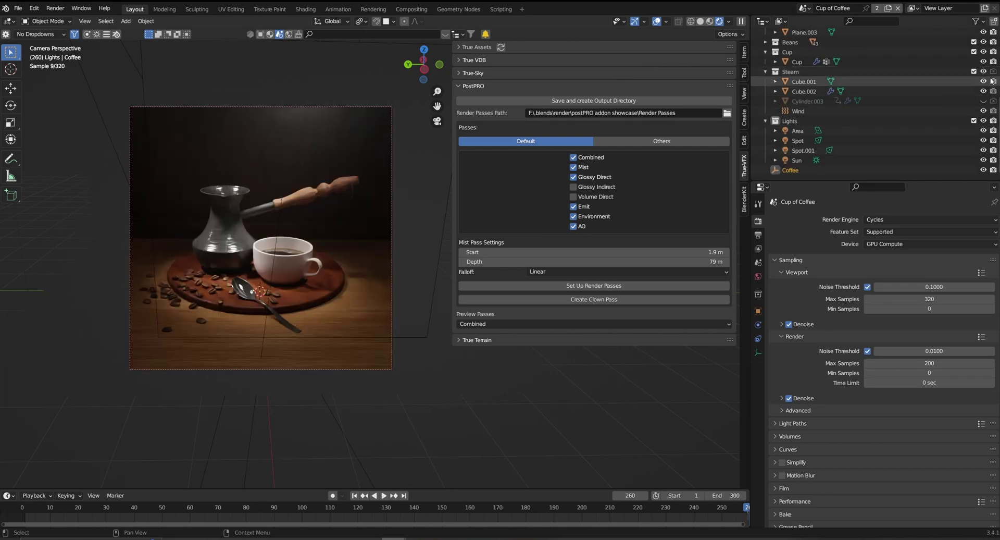
pyautogui.click(993, 52)
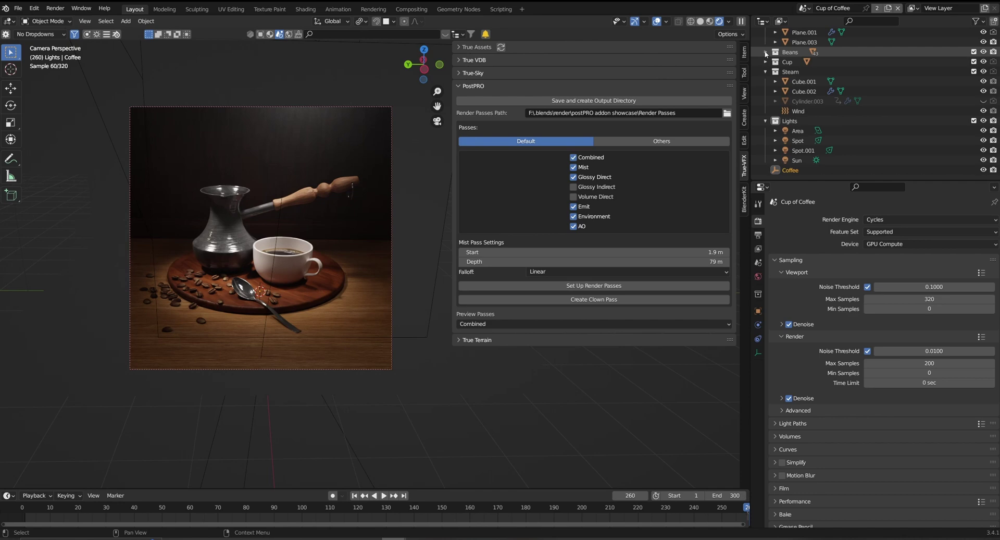
# Hide the Cup collection and Circle.002 through Plane.001 from view, then create a clown pass.
pyautogui.click(768, 52)
pyautogui.click(983, 62)
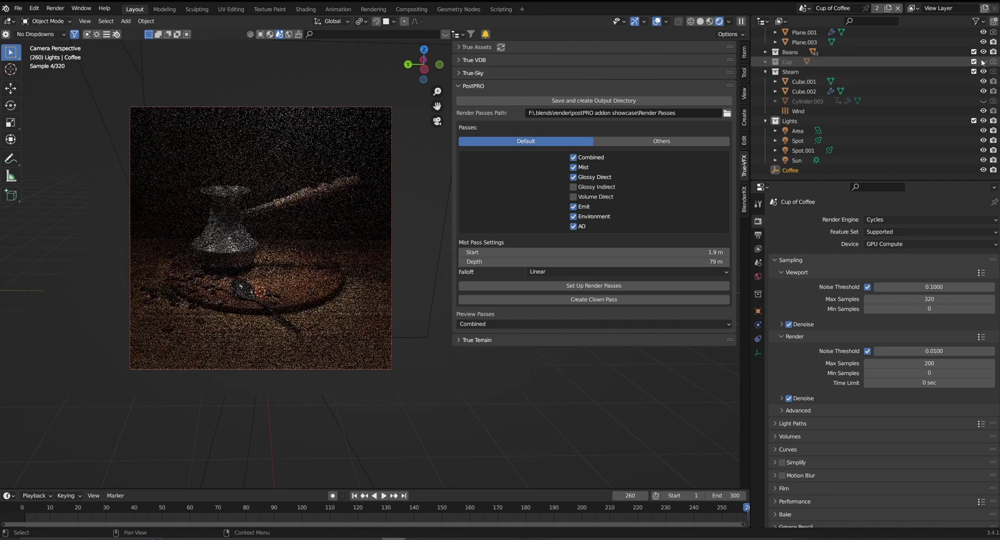
pyautogui.scroll(5, 985, 65)
pyautogui.moveTo(983, 57); pyautogui.dragTo(982, 126)
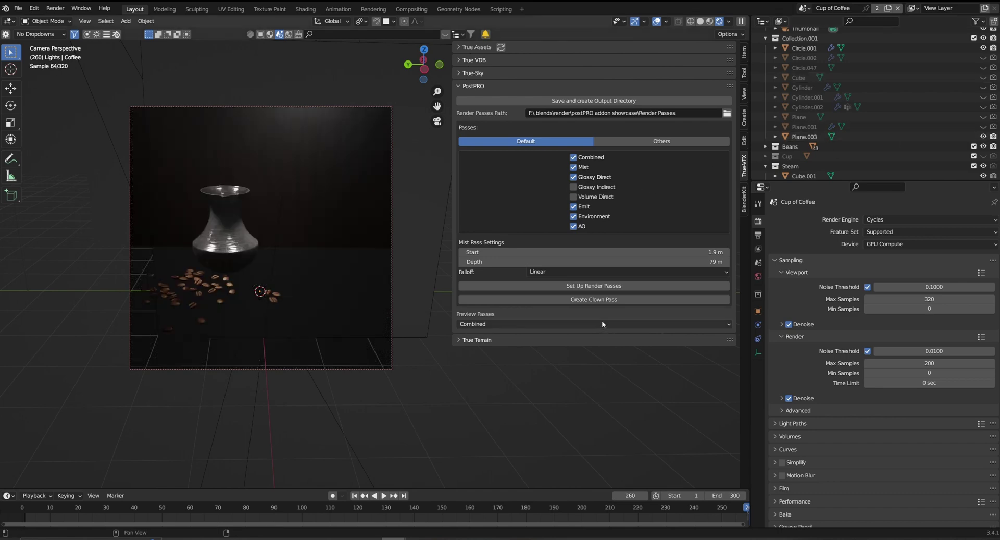
pyautogui.click(601, 301)
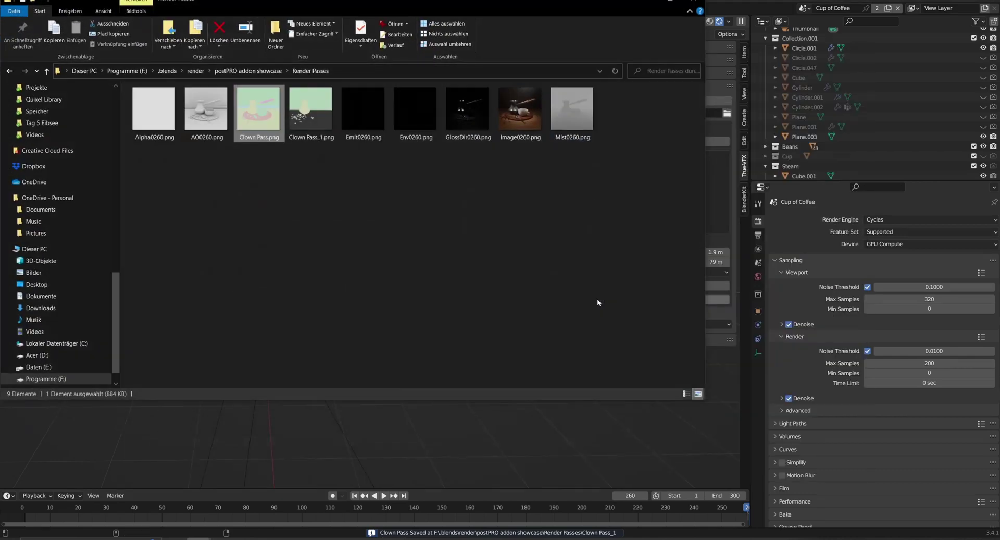
# Confirm Clown Pass_1.png is in Render Passes, move the folder window aside, then minimise it.
pyautogui.click(439, 251)
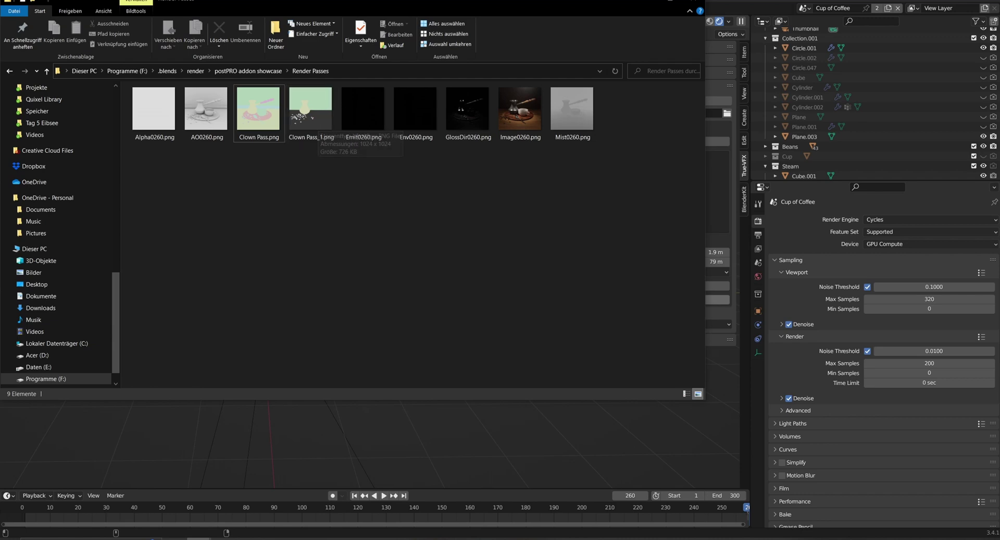
pyautogui.moveTo(457, 3); pyautogui.dragTo(647, 91)
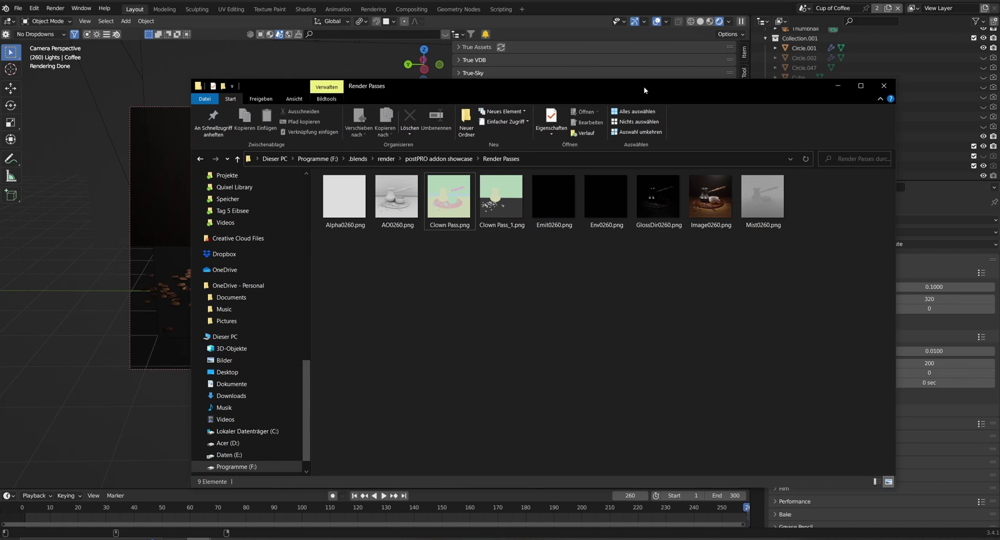
pyautogui.moveTo(644, 87); pyautogui.dragTo(681, 77)
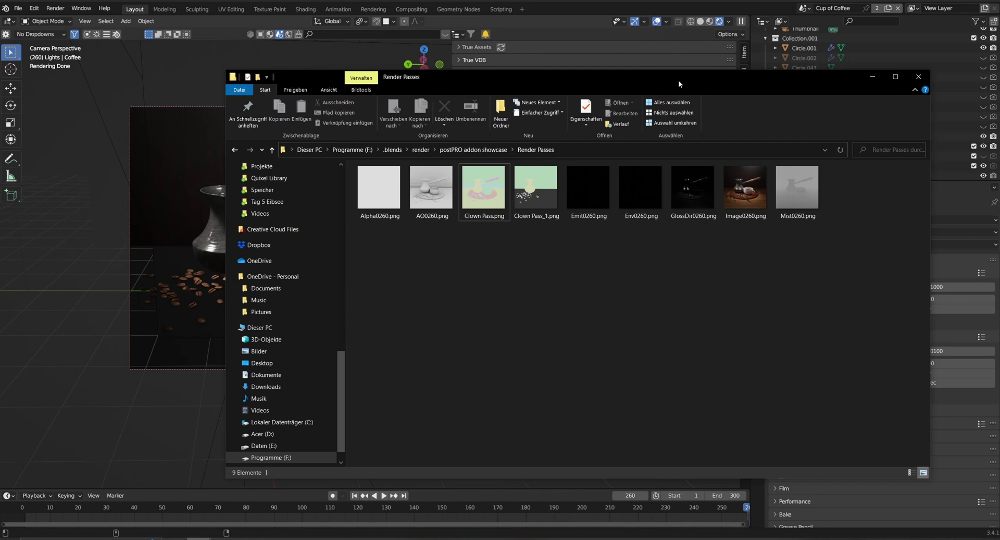
pyautogui.click(874, 77)
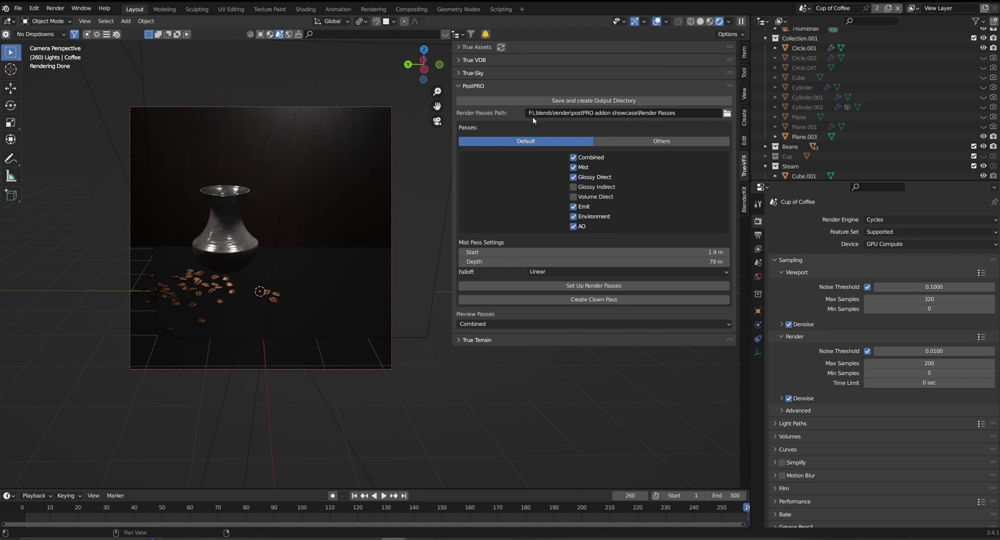
# Check the PostPRO nodes in Compositing, then enable the Glossy Indirect and Volume Direct passes.
pyautogui.click(423, 10)
pyautogui.moveTo(223, 123); pyautogui.dragTo(324, 232, button='middle')
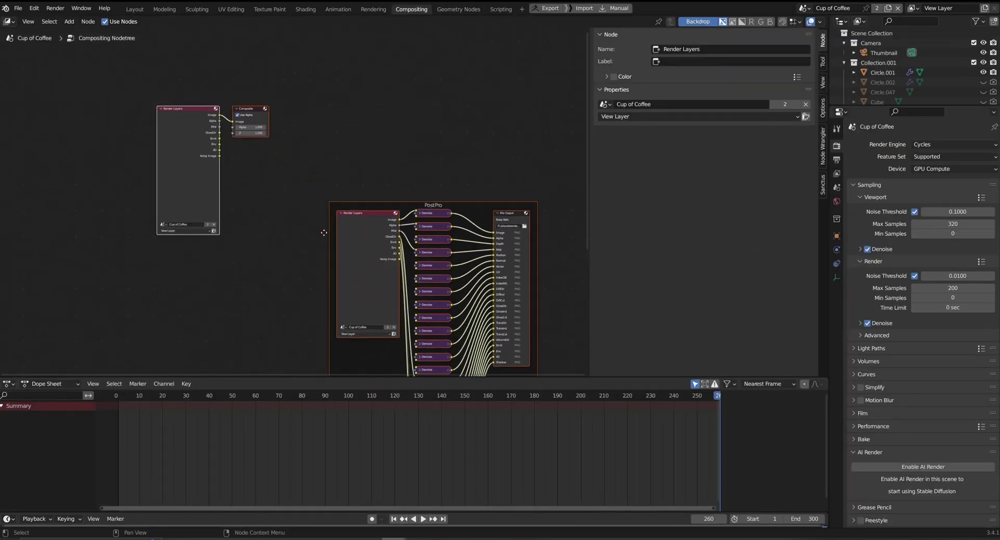
pyautogui.scroll(-1, 324, 232)
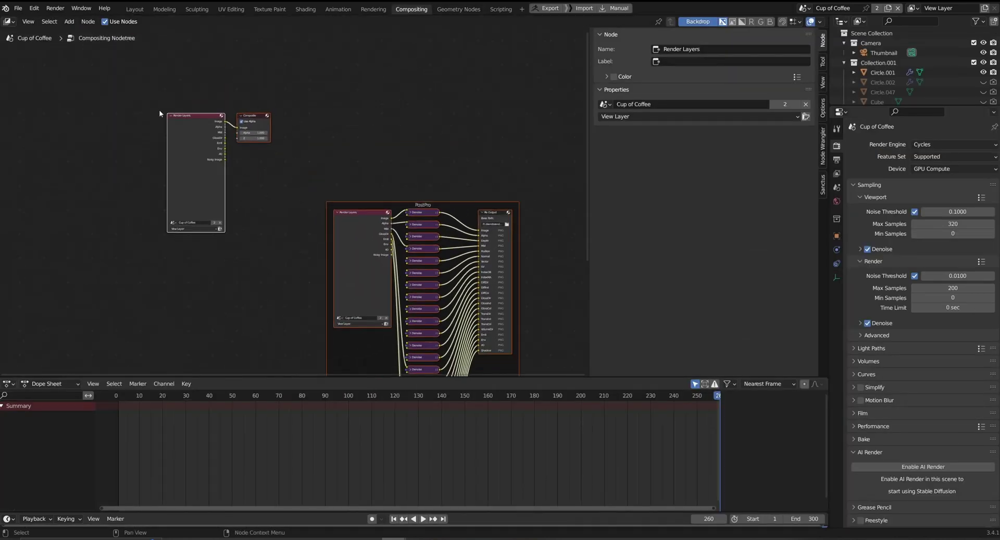
pyautogui.click(134, 10)
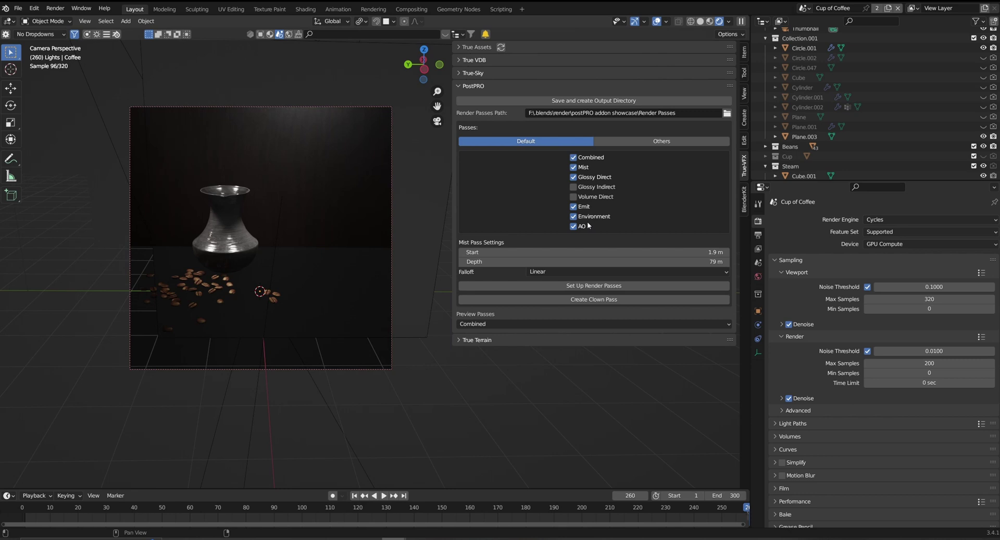
pyautogui.moveTo(574, 186); pyautogui.dragTo(573, 197)
# Make Circle.002 through Cube.001 renderable again and start rendering the animation.
pyautogui.click(55, 7)
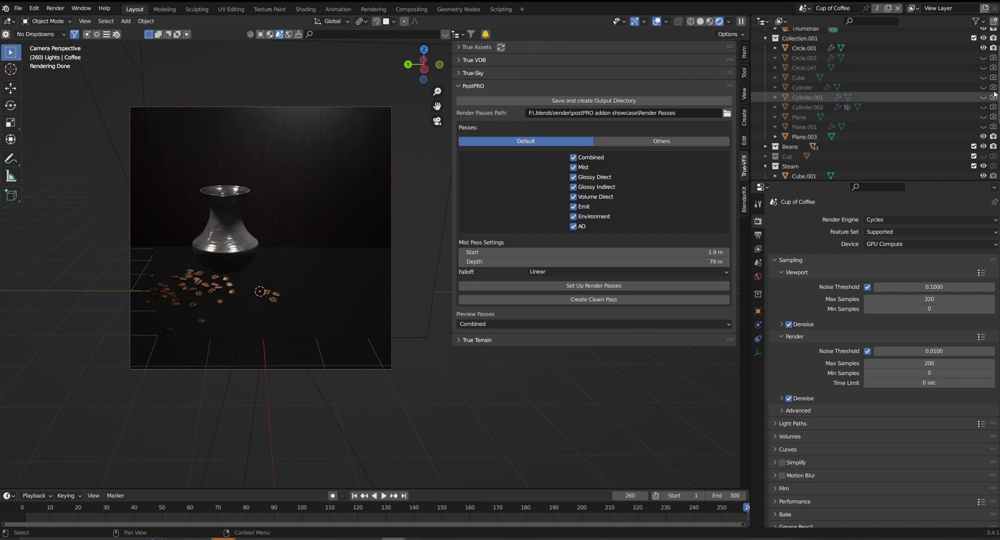
pyautogui.moveTo(994, 58); pyautogui.dragTo(994, 176)
pyautogui.click(55, 8)
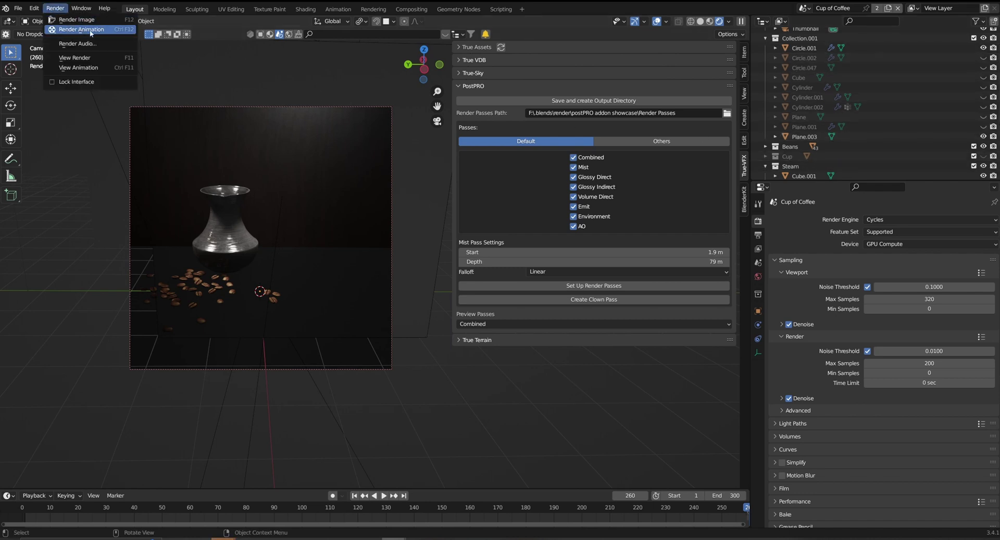
pyautogui.click(83, 29)
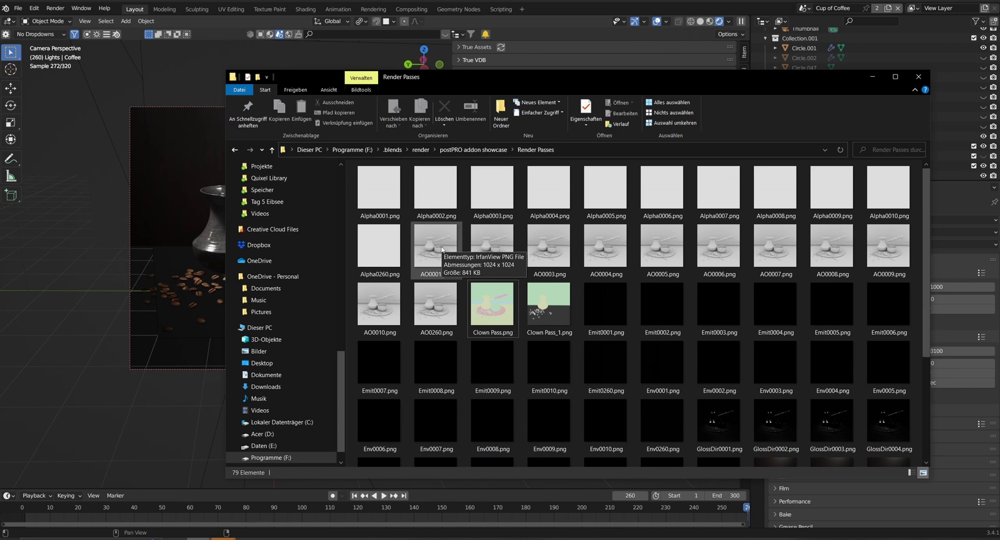
pyautogui.click(448, 252)
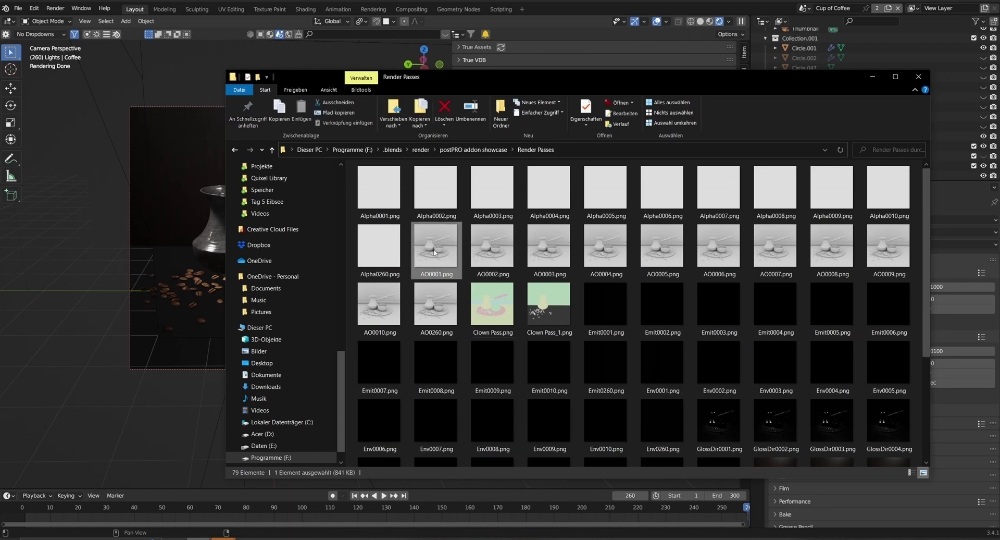
pyautogui.scroll(-3, 435, 250)
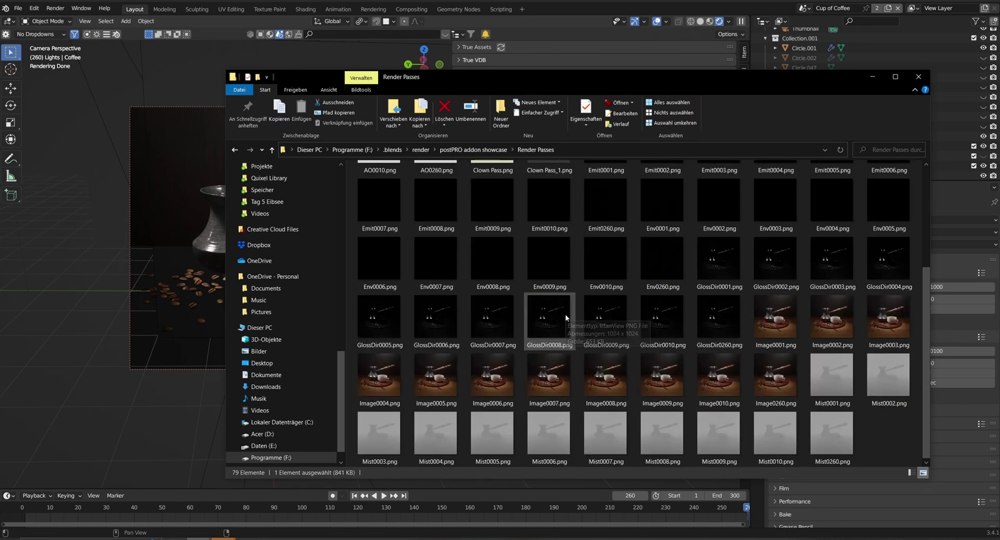
pyautogui.scroll(3, 570, 300)
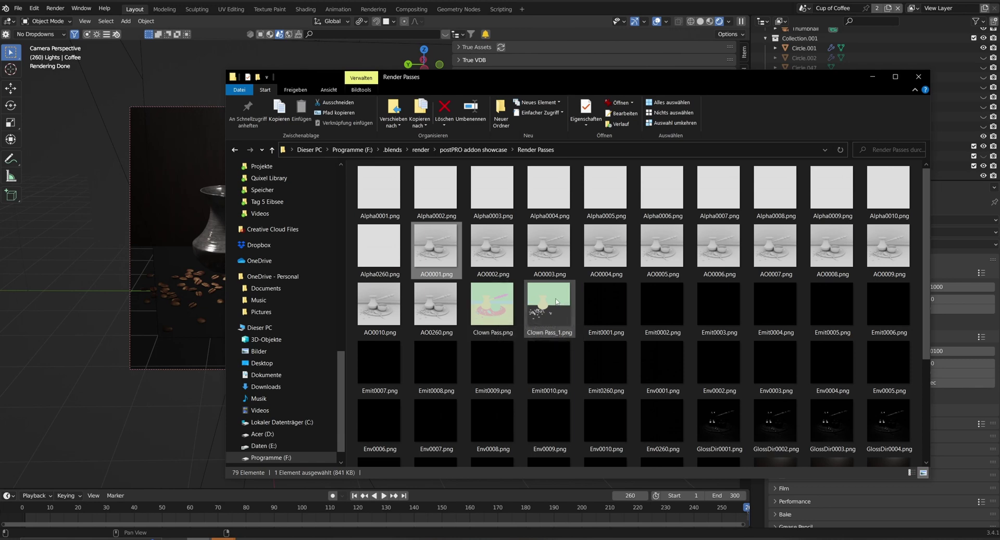
pyautogui.scroll(-3, 547, 297)
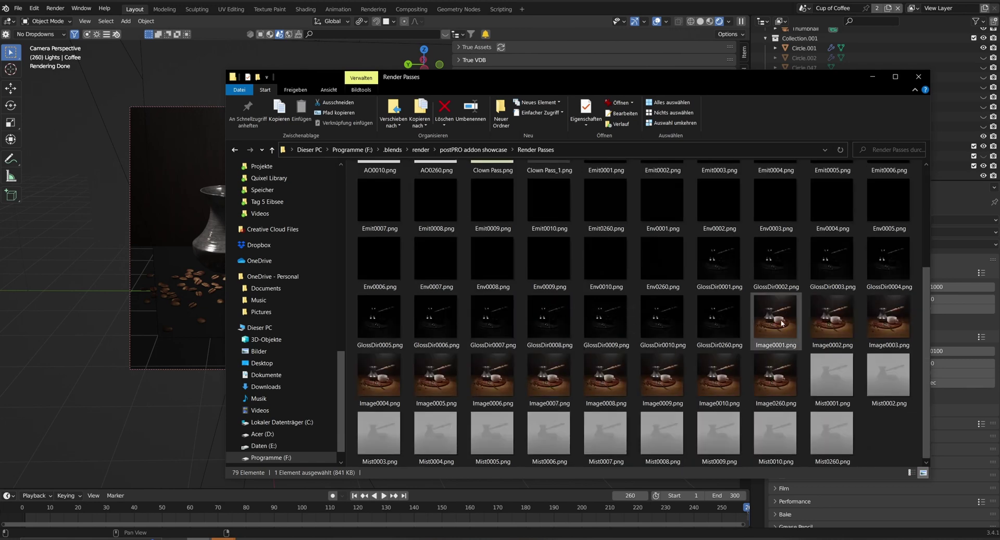
pyautogui.scroll(3, 567, 344)
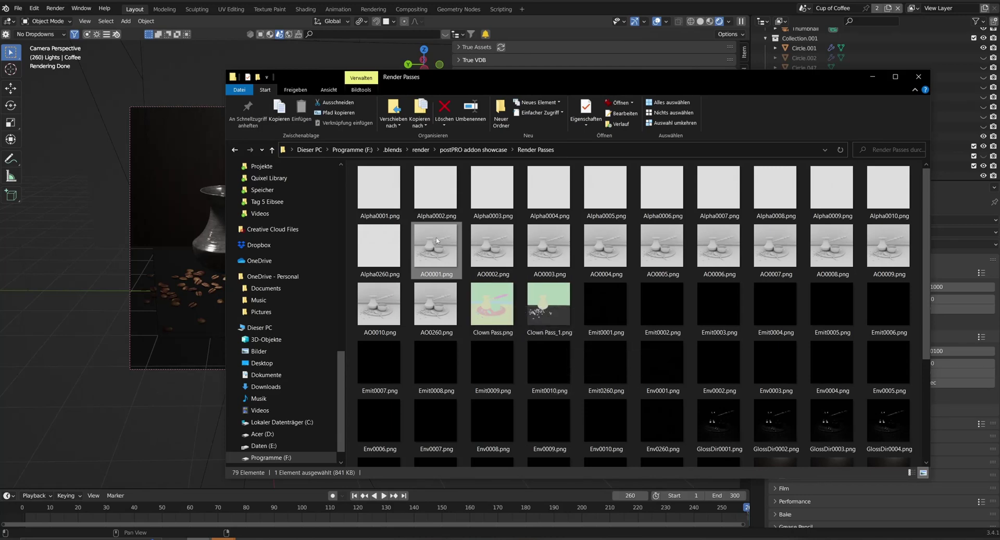
pyautogui.scroll(-3, 578, 305)
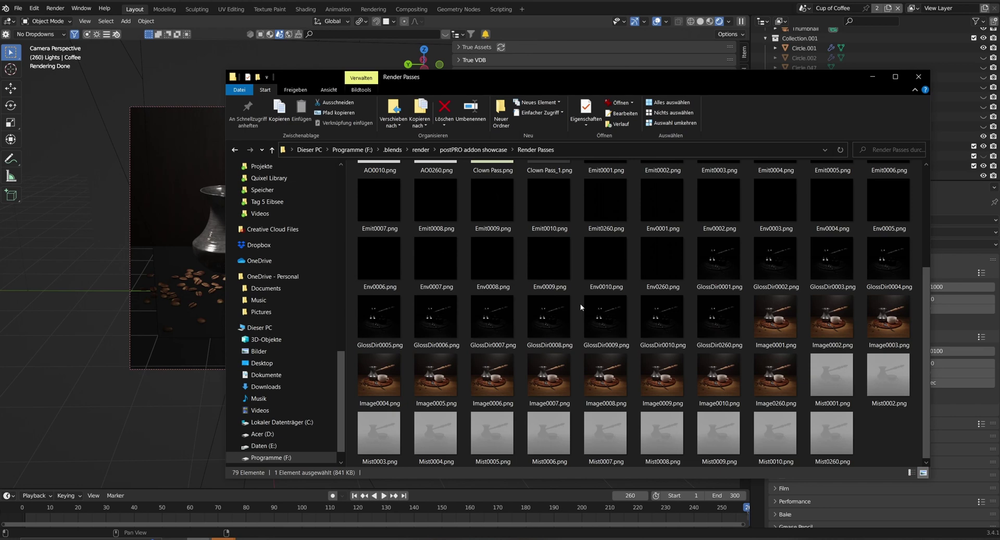
pyautogui.scroll(3, 571, 298)
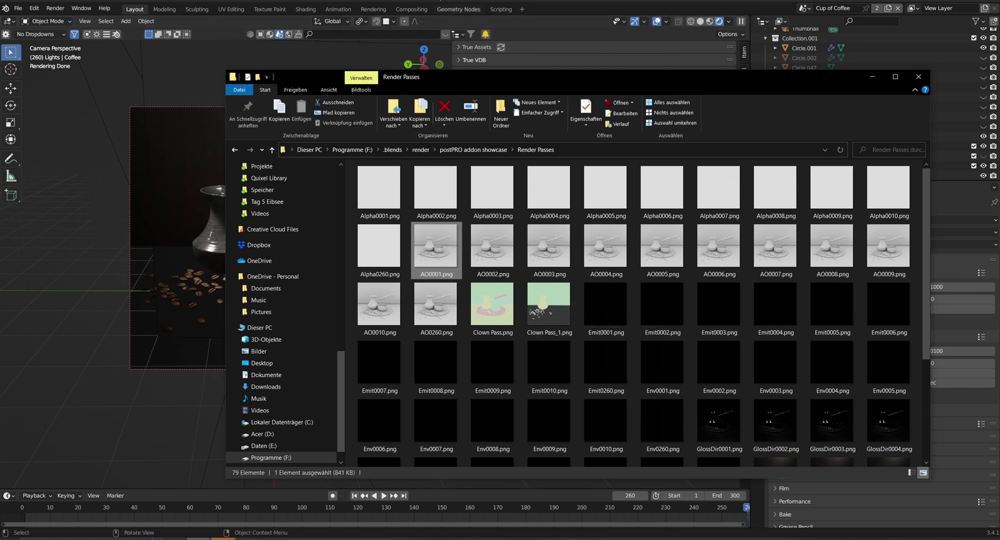
# Alt-Tab from the Render Passes folder back to Blender's coffee scene.
pyautogui.hotkey('alt', 'Tab')
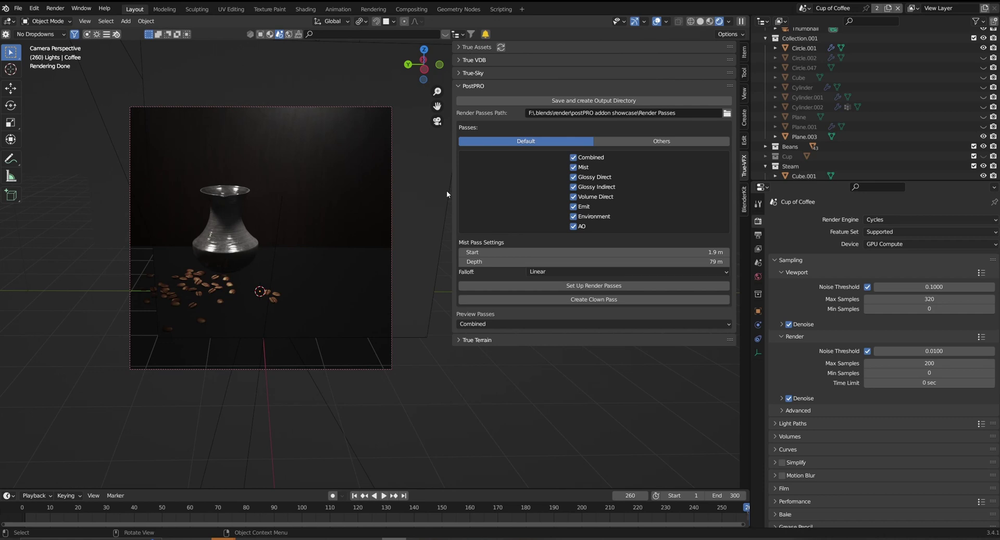